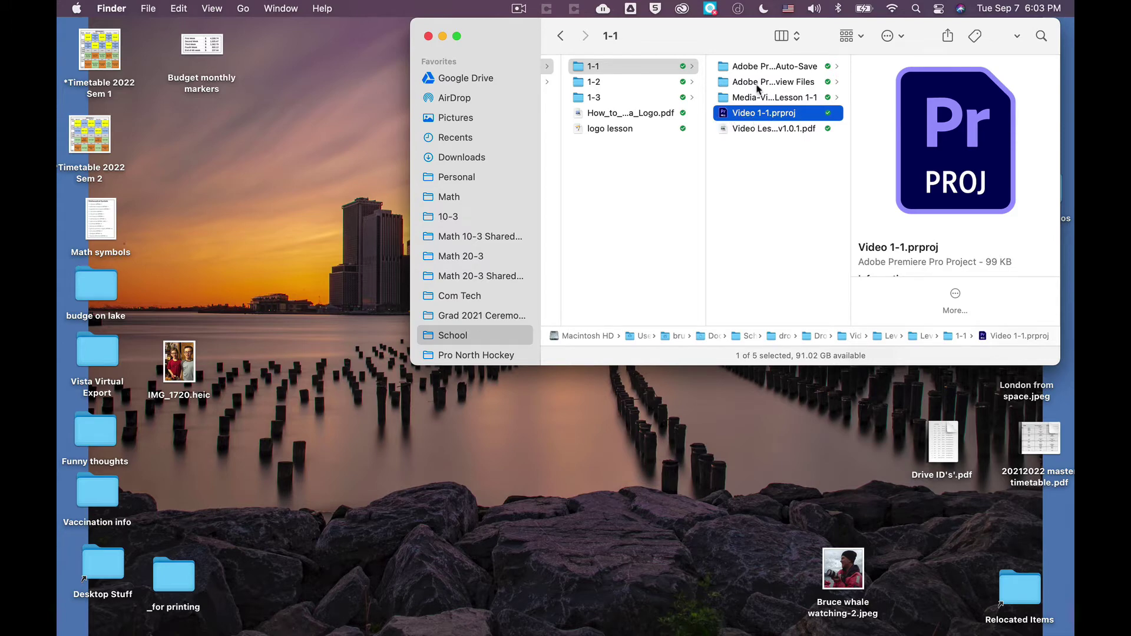
Look through the Media-Video Lesson 1-1 folder and the clips in its last two subfolders
click(757, 97)
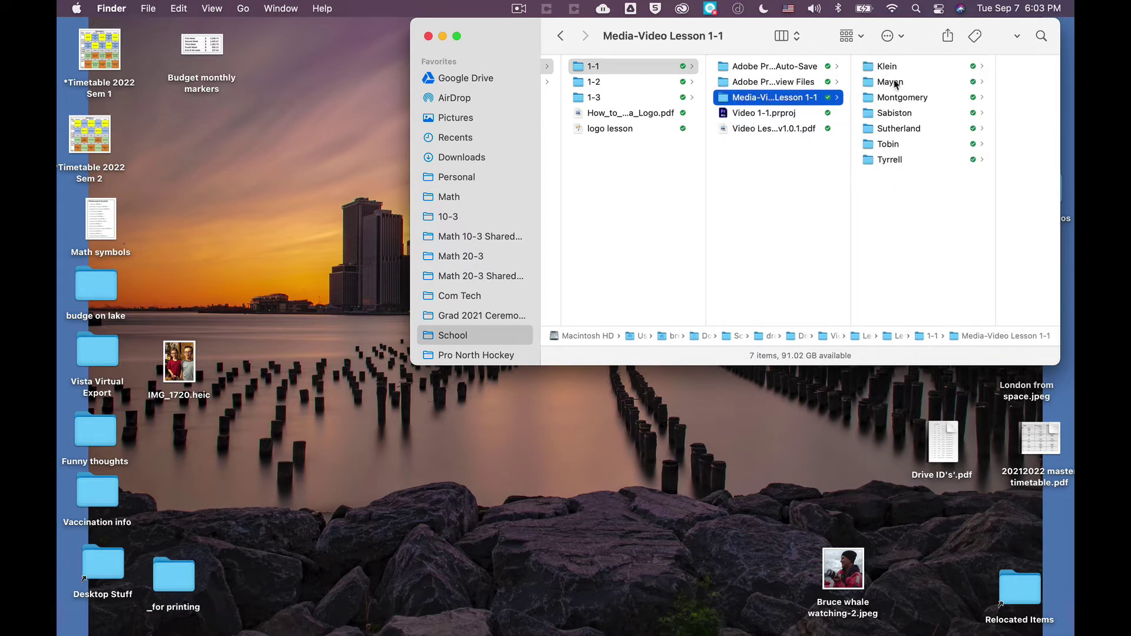
click(898, 160)
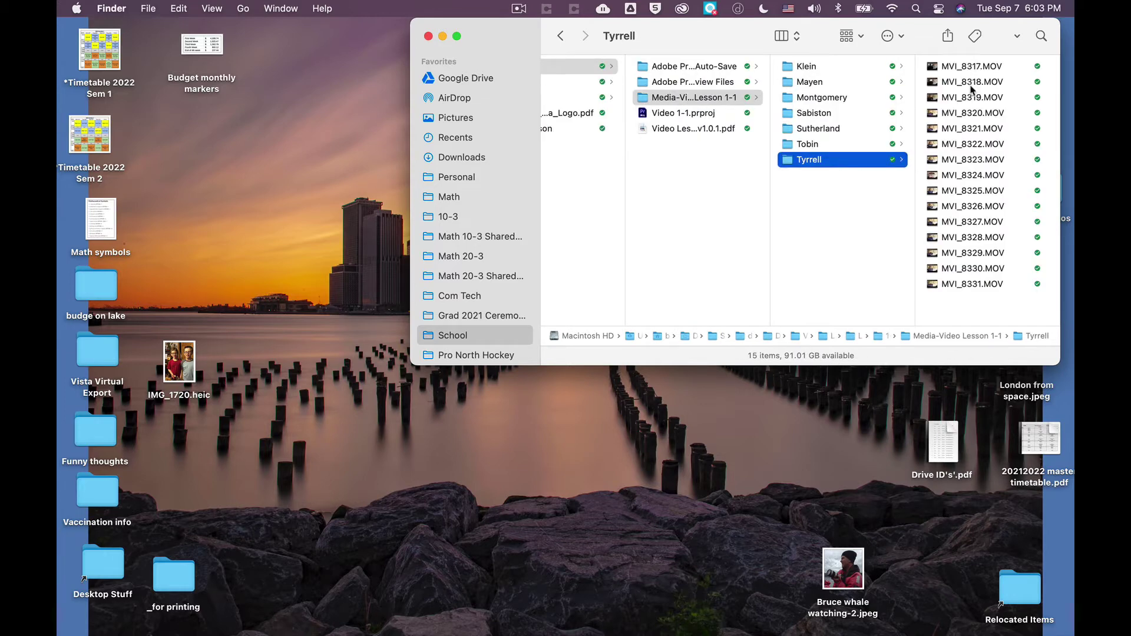
click(808, 145)
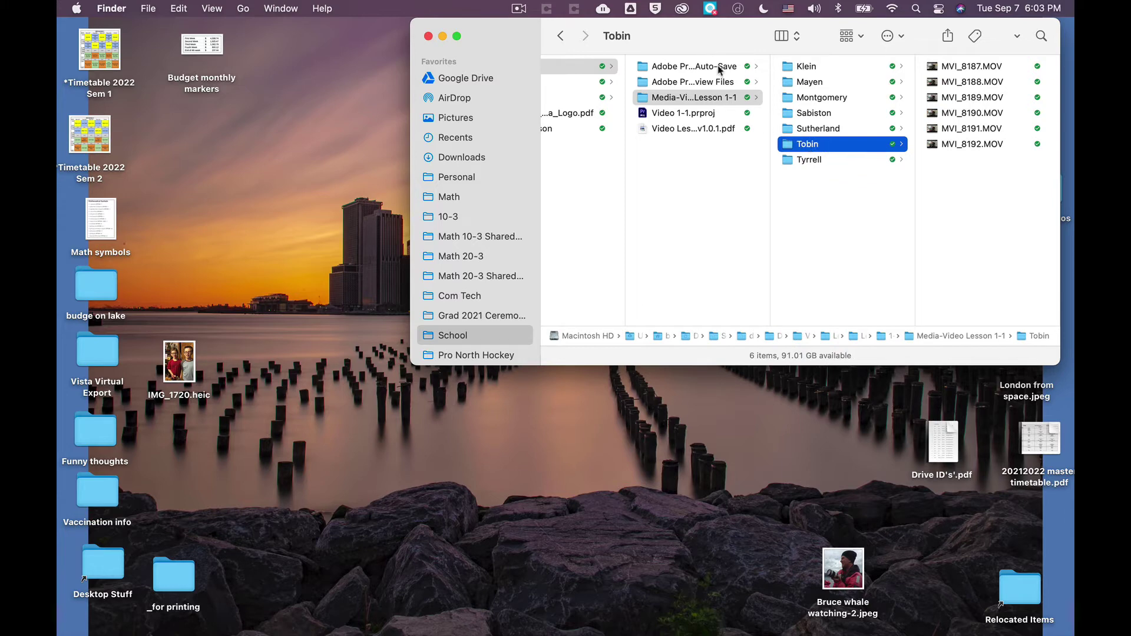
Open the Video 1-1.prproj project in Premiere Pro and convert it under the name Video 1-1_1
click(643, 113)
scroll(702, 152, left, 3)
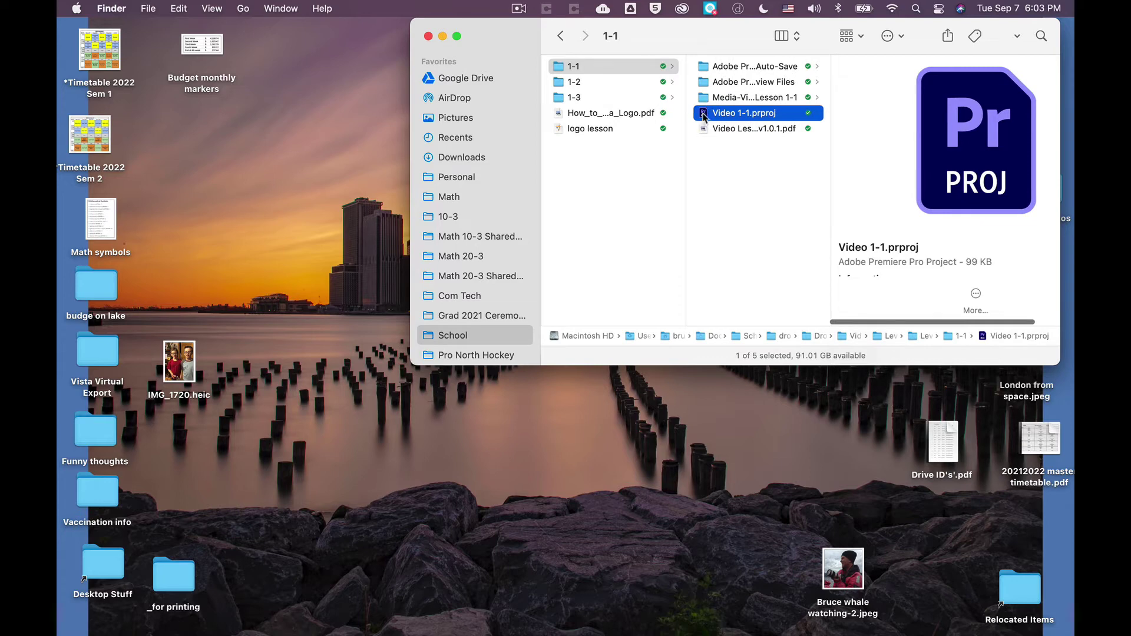
scroll(705, 117, right, 2)
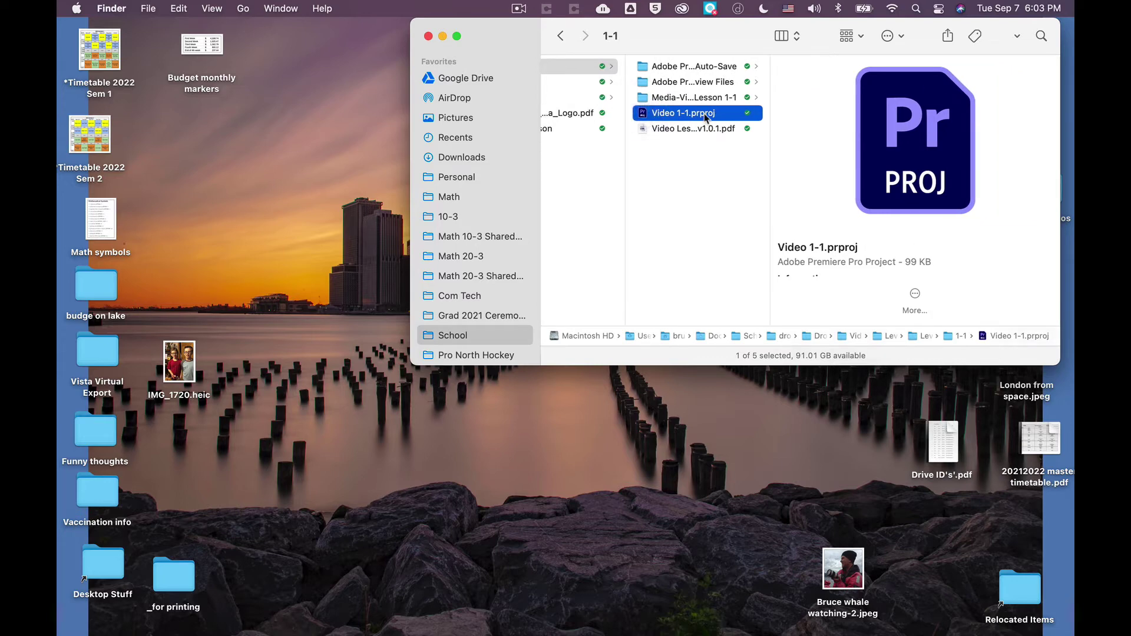
double_click(705, 116)
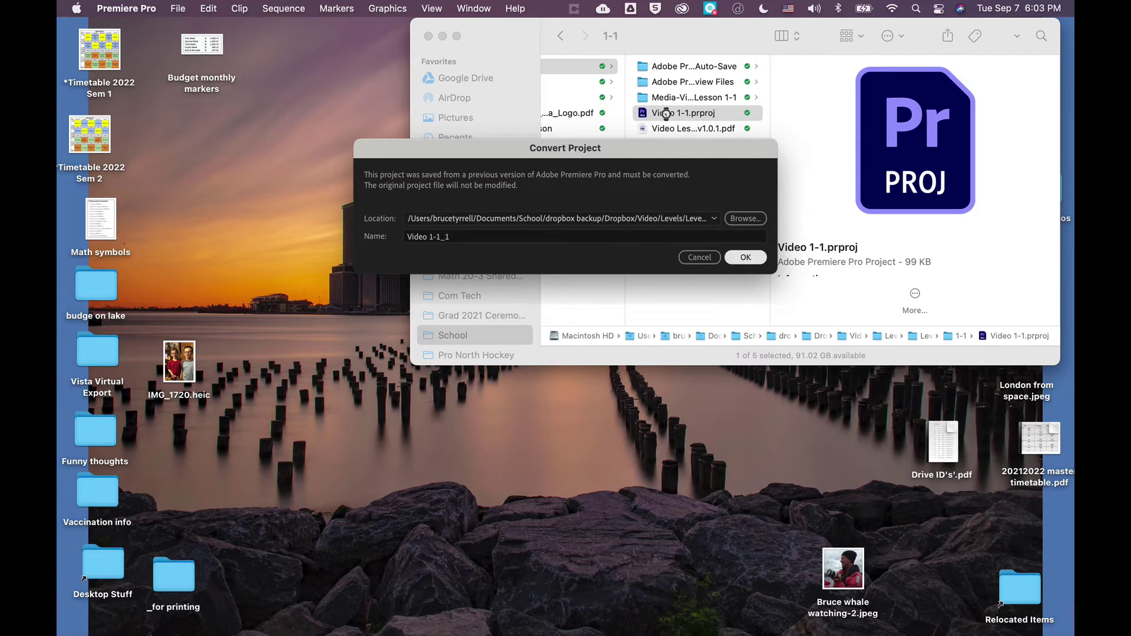
key(Return)
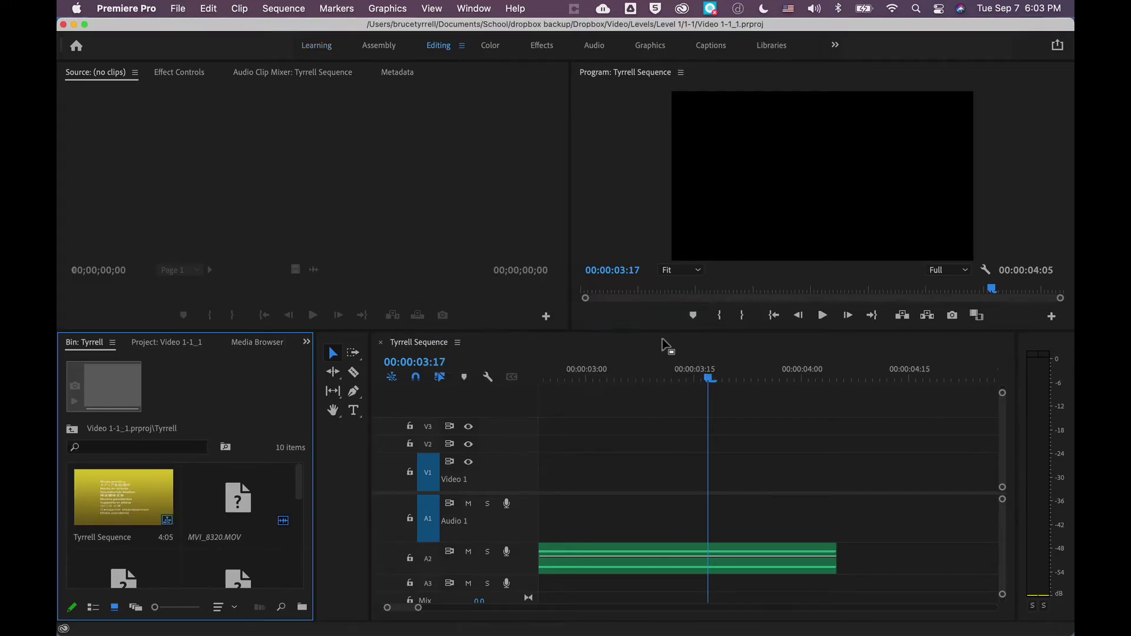
Delete all clips from the open sequence and widen the bin area so three thumbnails fit per row
click(613, 443)
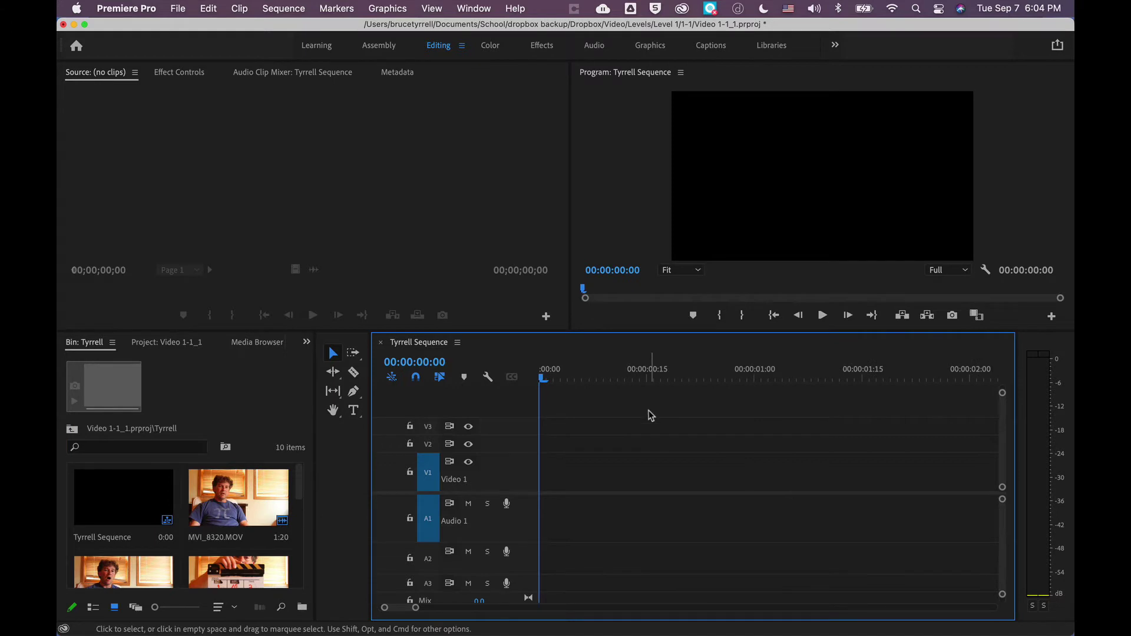
drag(312, 467, 430, 466)
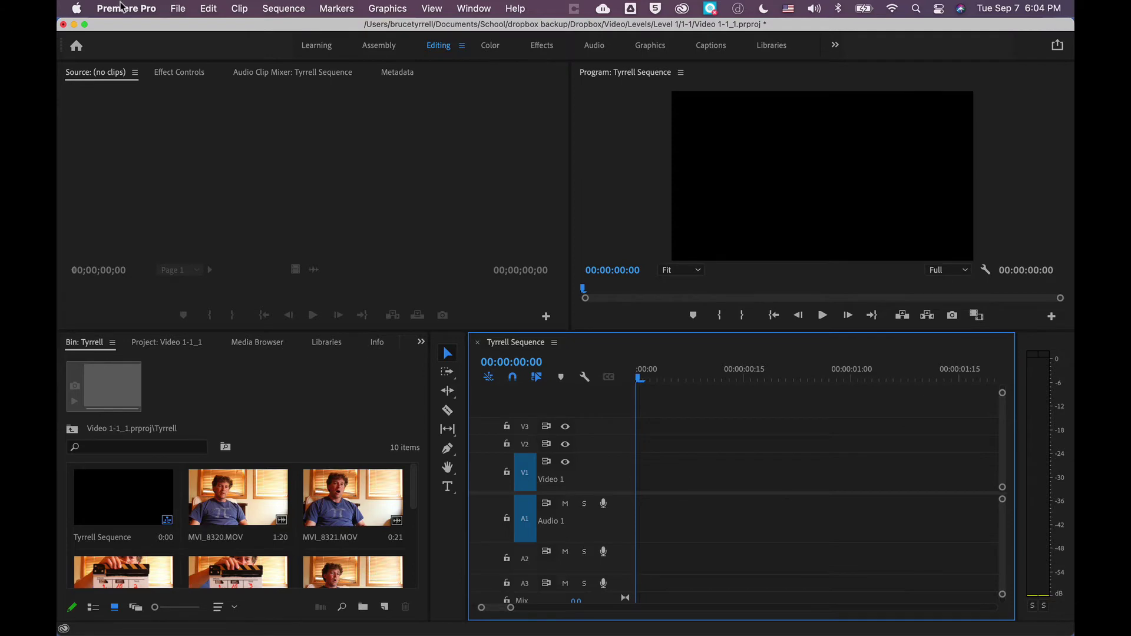
In the General preferences, set the default way of opening bins to Open new tab
click(129, 8)
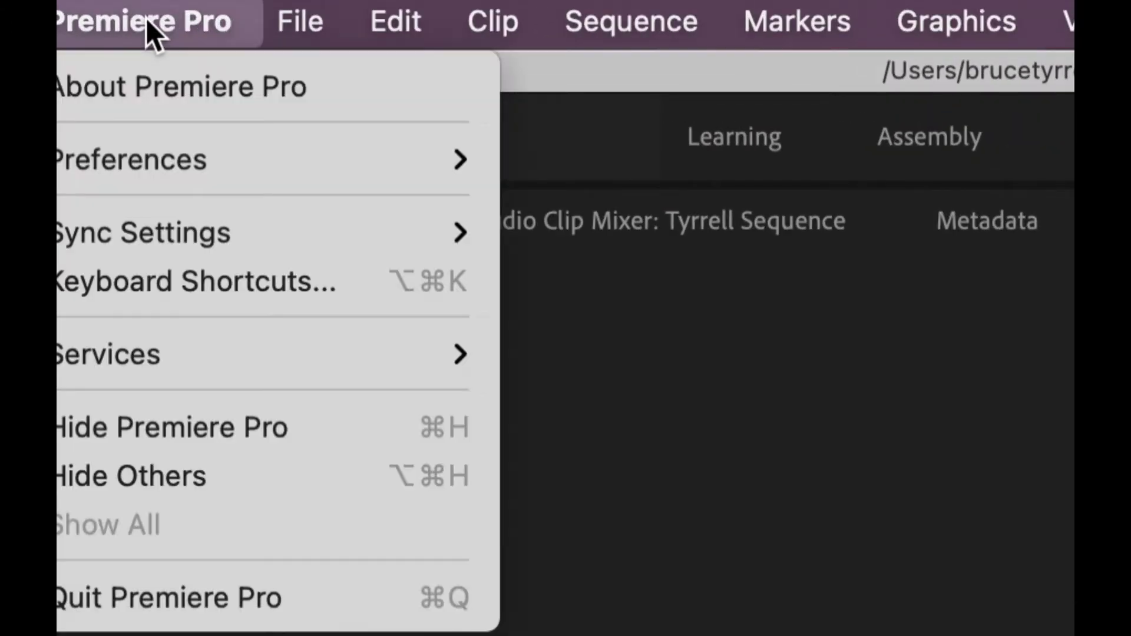
mouse_move(172, 164)
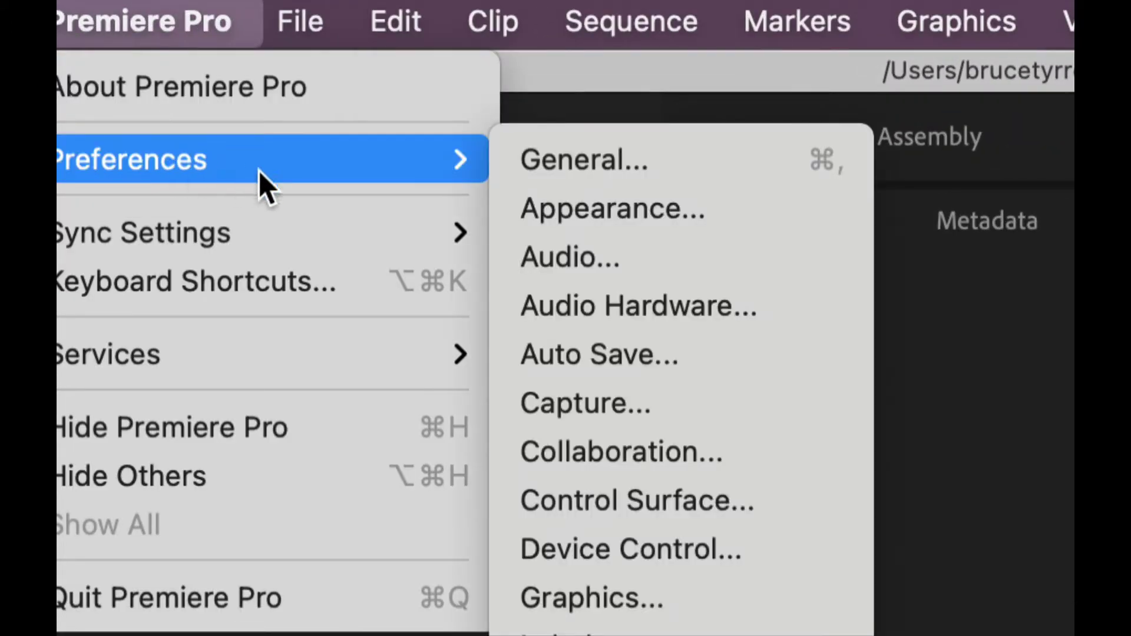
click(571, 160)
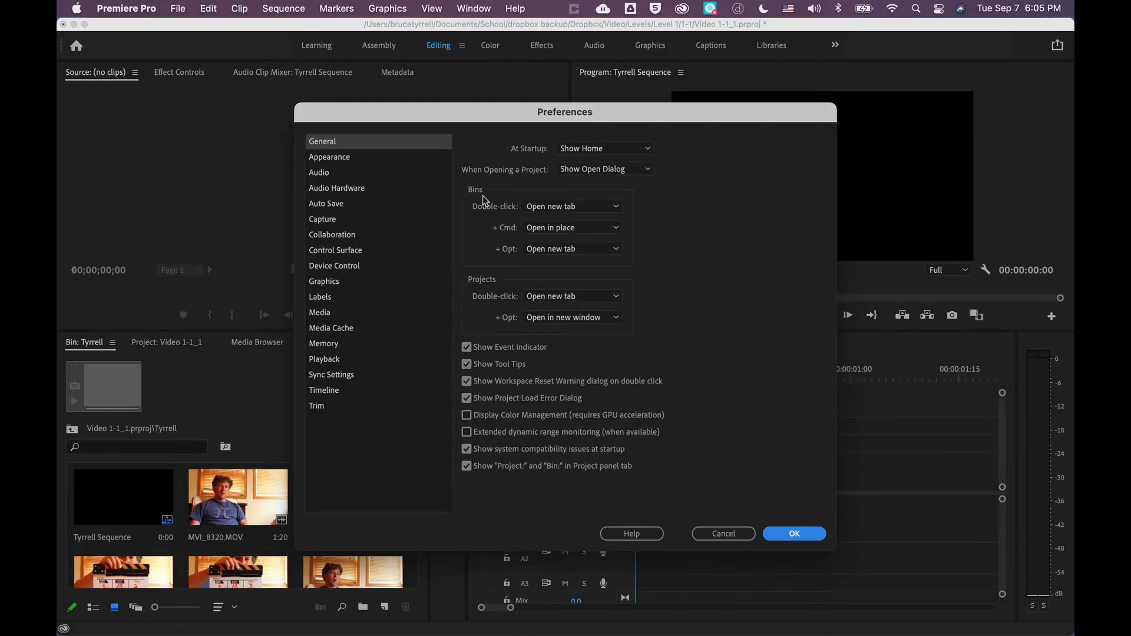
click(543, 209)
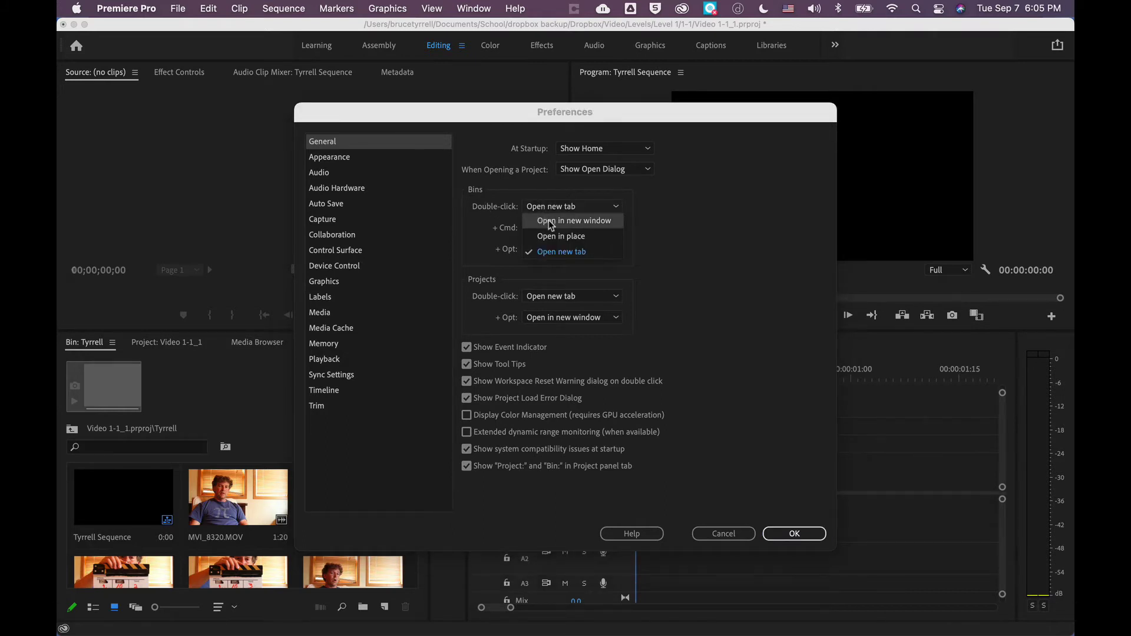
click(556, 253)
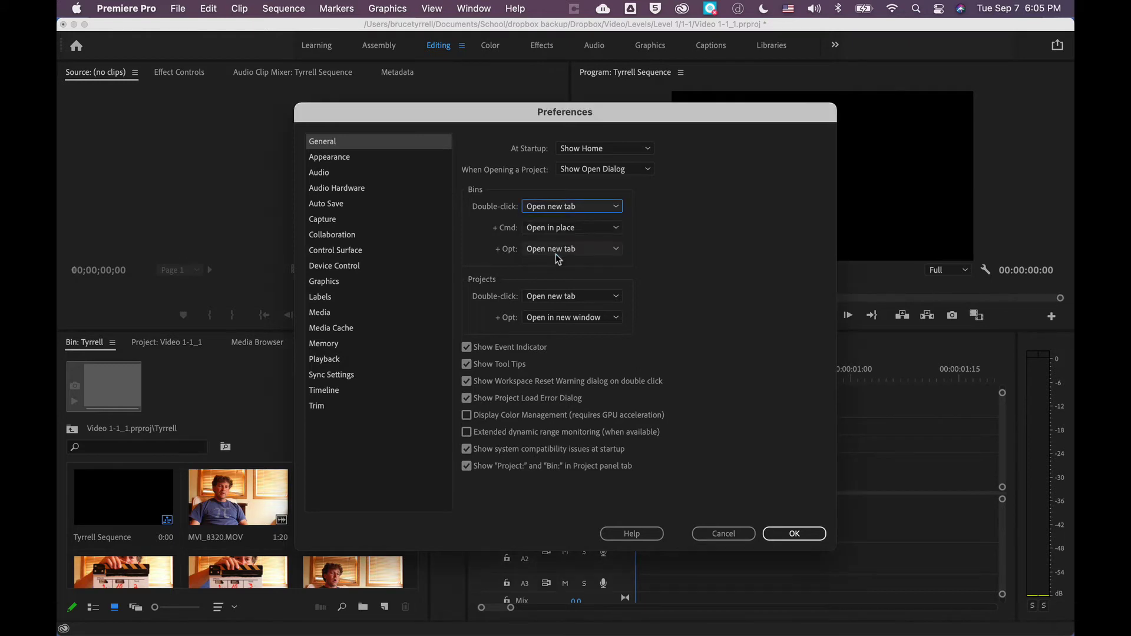
Review the Auto Save interval and project version preferences, and confirm the preferences
click(328, 207)
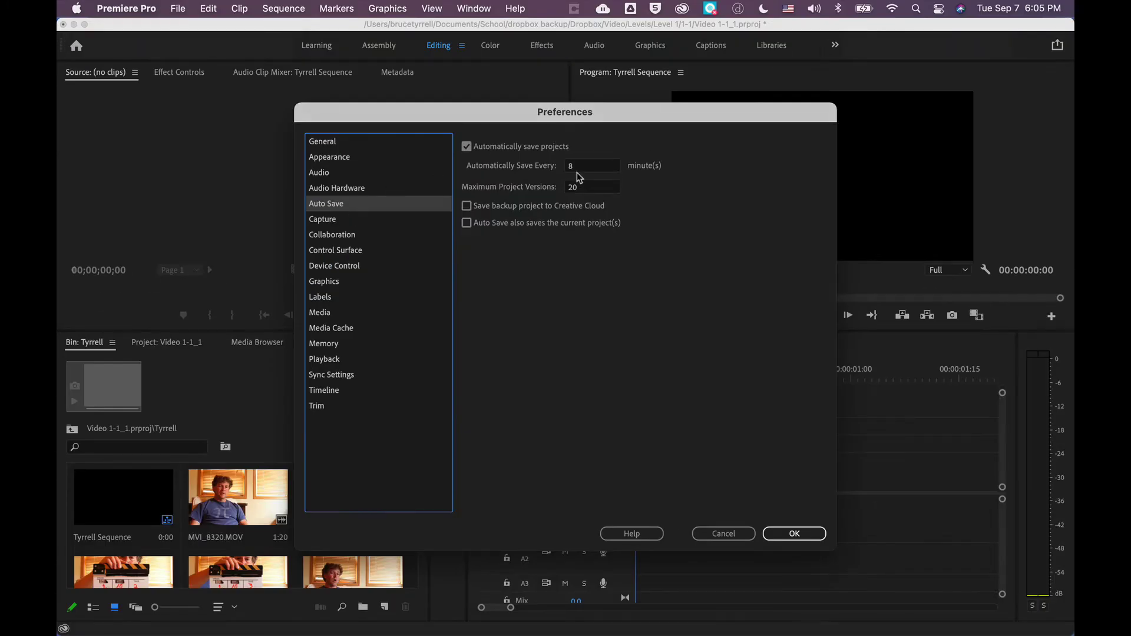
click(575, 167)
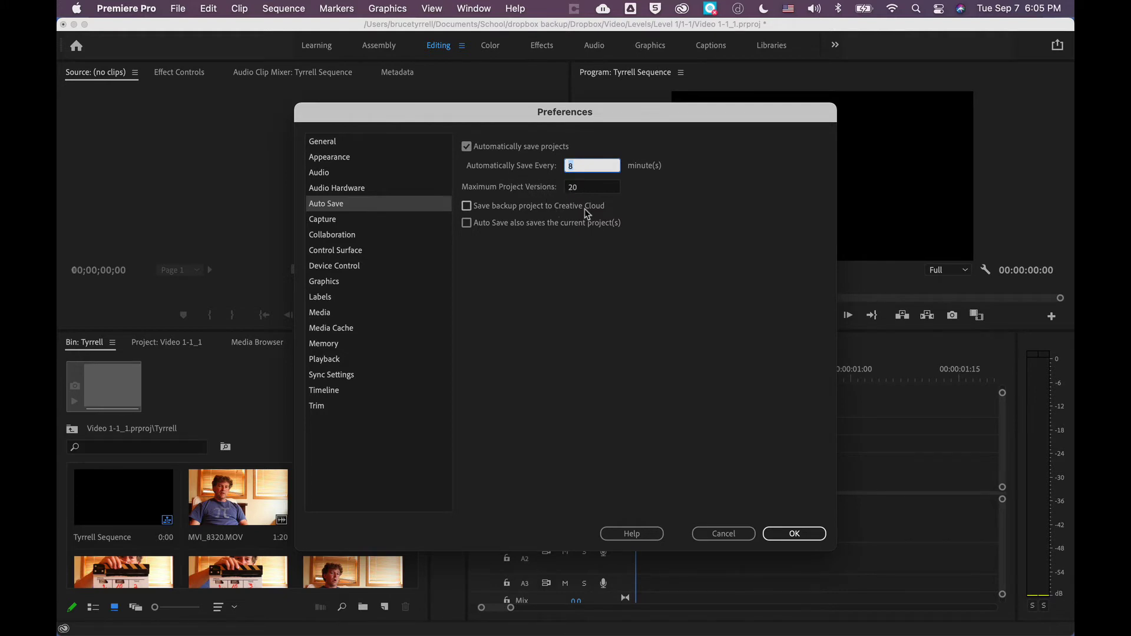
click(794, 532)
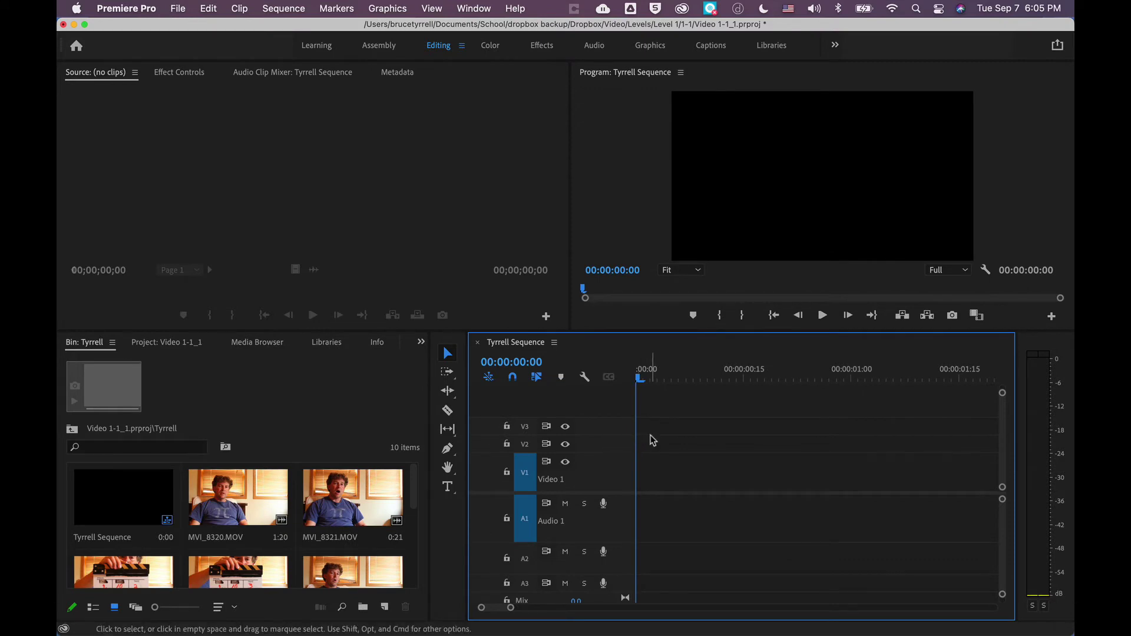
Switch to Finder, inspect the Adobe Premiere Pro Auto-Save folder and the Video 1-1_1.prproj file, and return to Premiere Pro
key(super+Tab)
key(super+Tab)
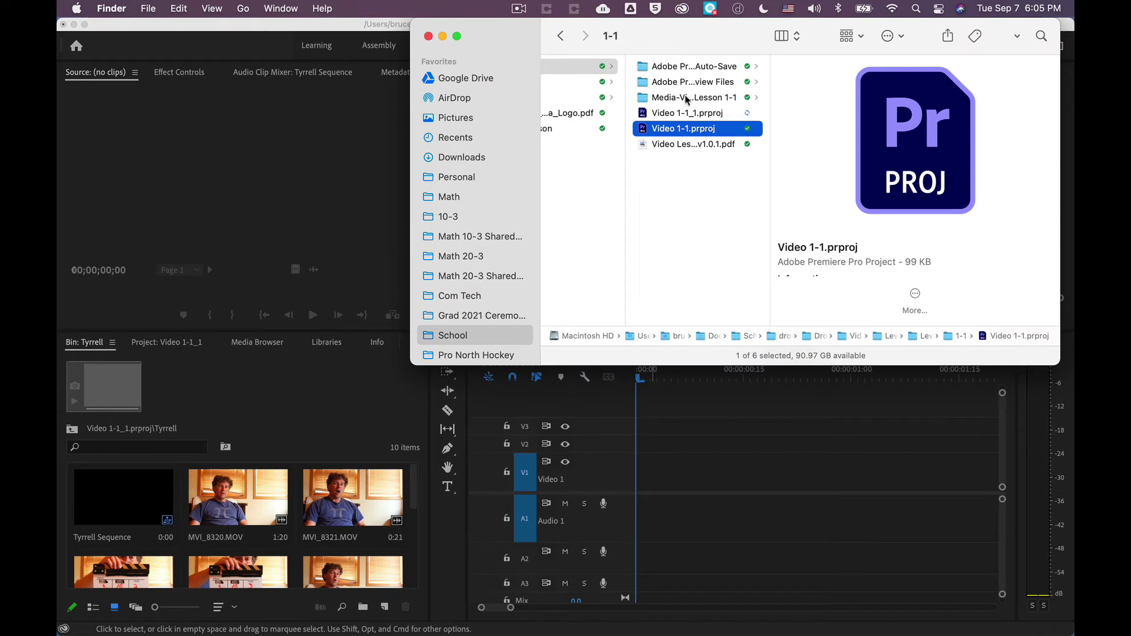
click(696, 69)
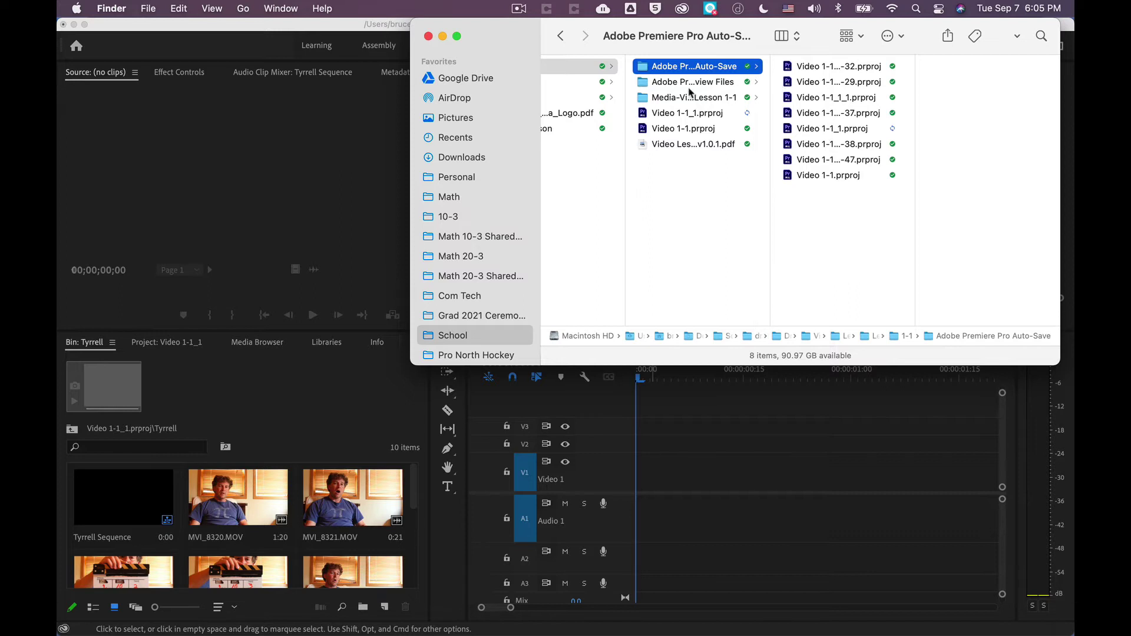
click(688, 118)
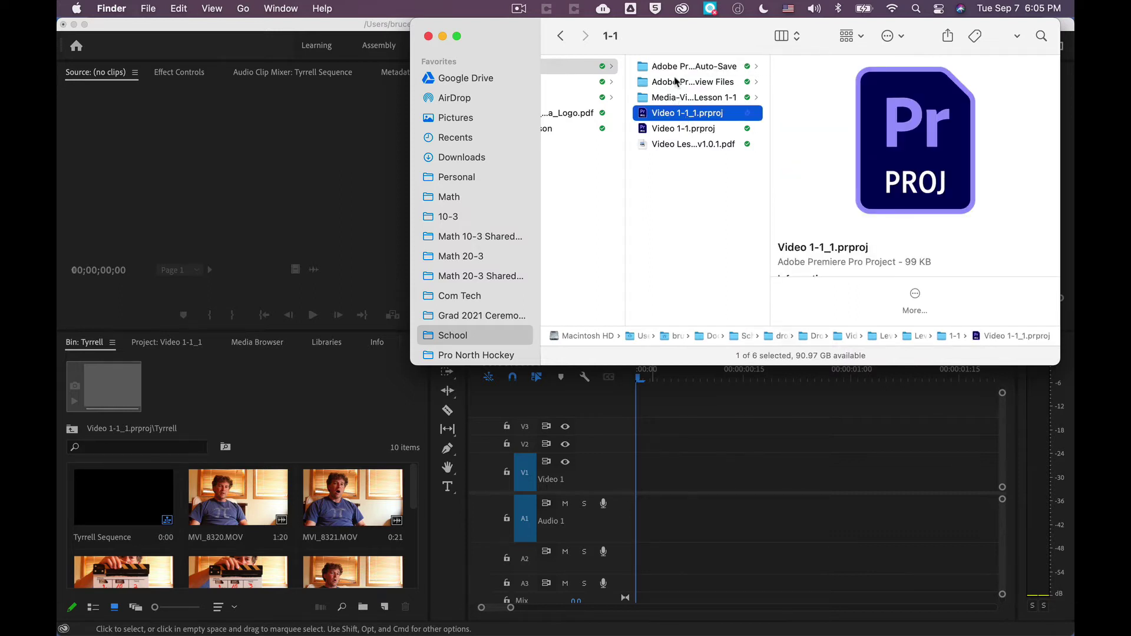
click(670, 449)
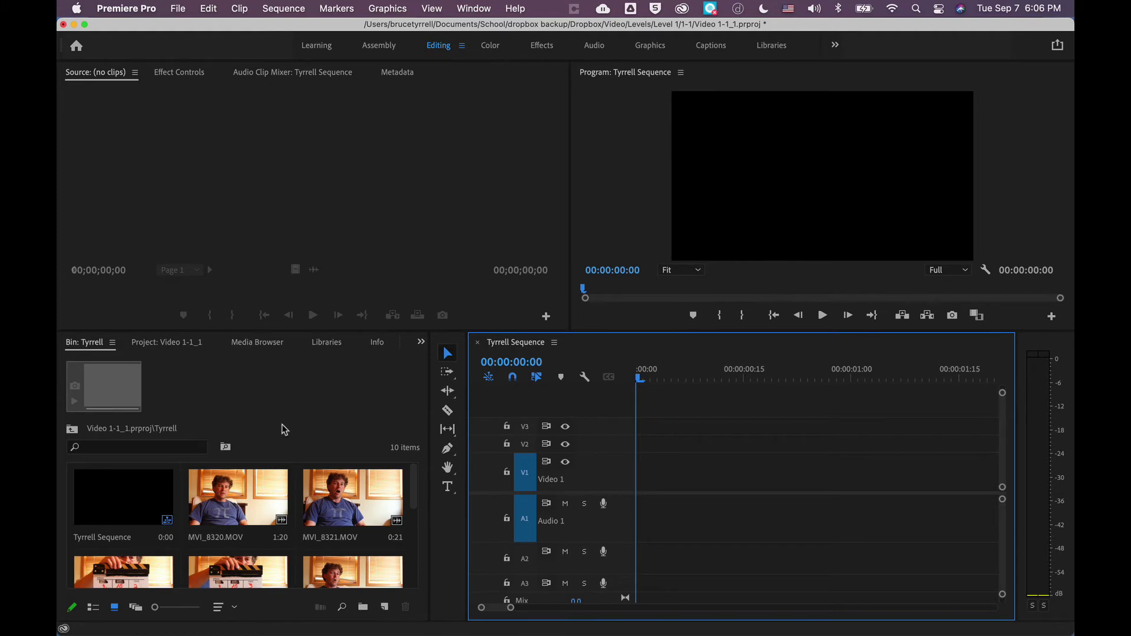
View the Learning workspace with its tutorials and return to the Editing workspace
click(310, 47)
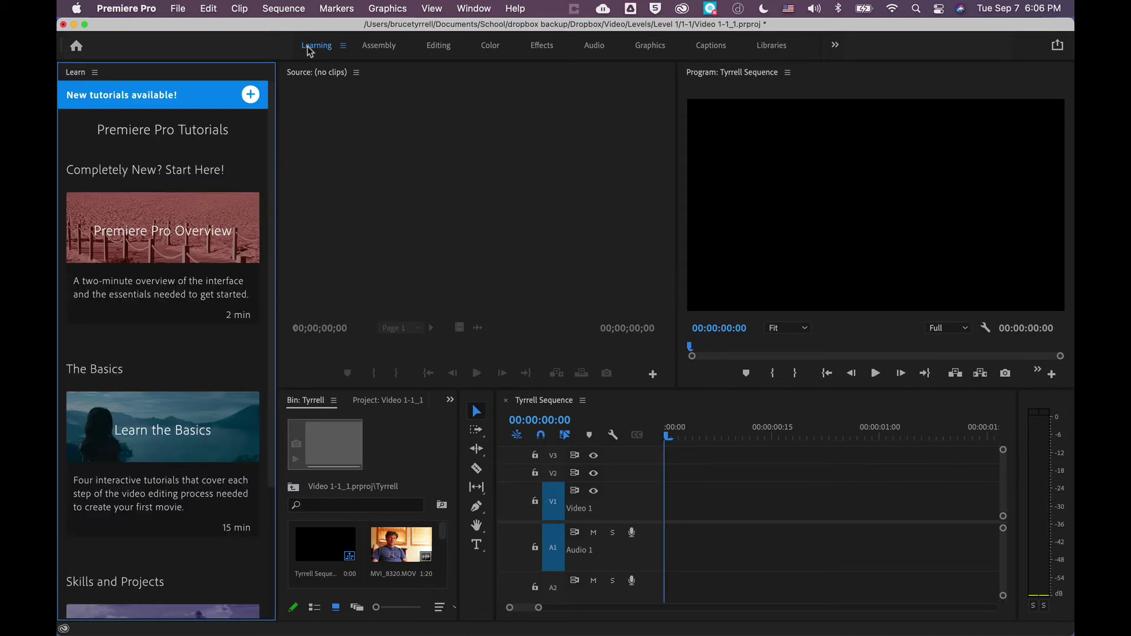
mouse_move(221, 427)
click(443, 47)
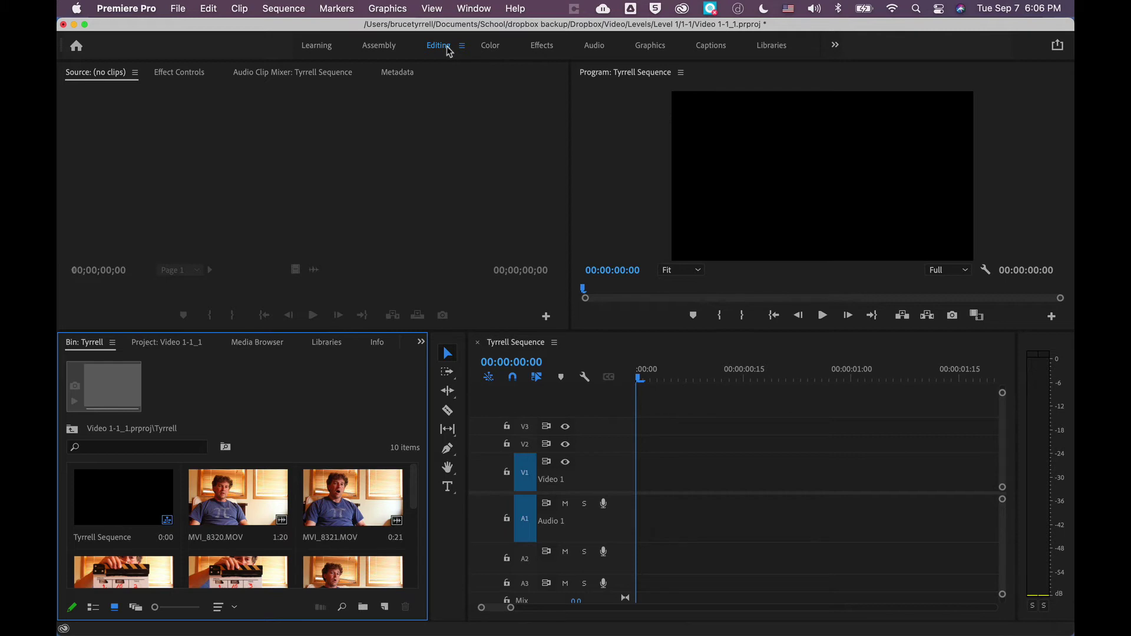
Reset the Editing workspace to its saved layout and widen the bin area beside the timeline
click(463, 46)
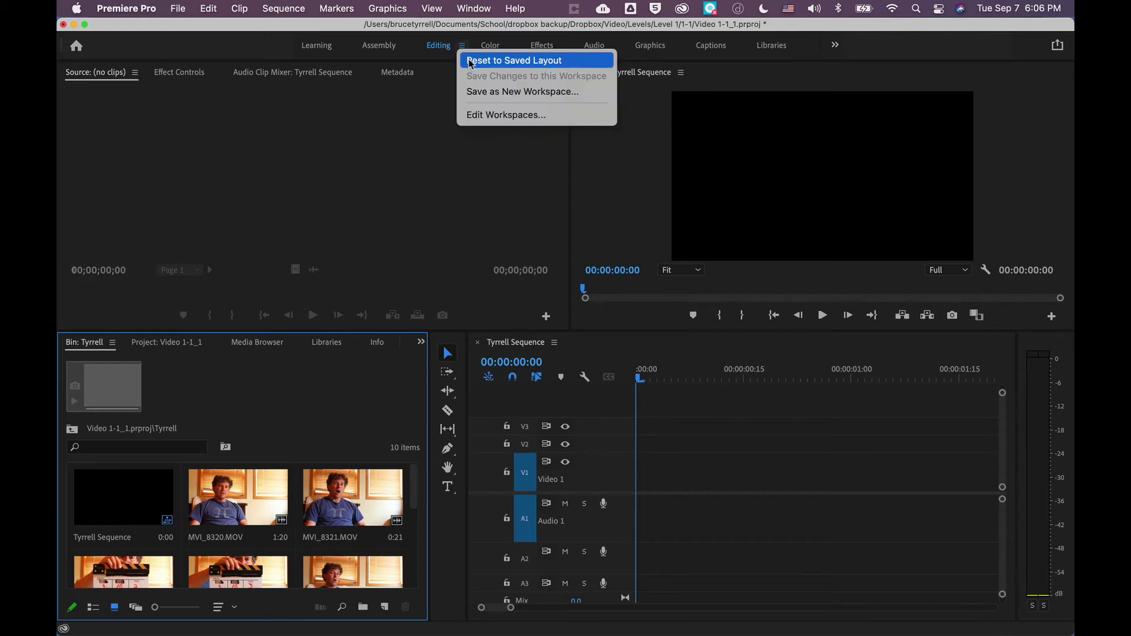
click(472, 62)
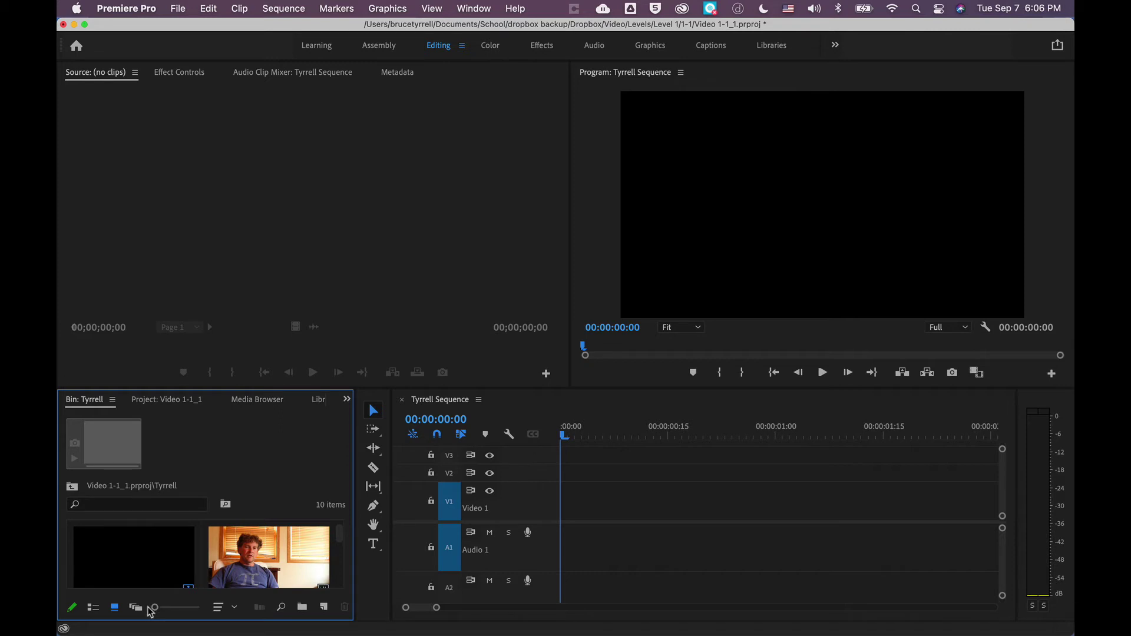
drag(353, 516, 456, 517)
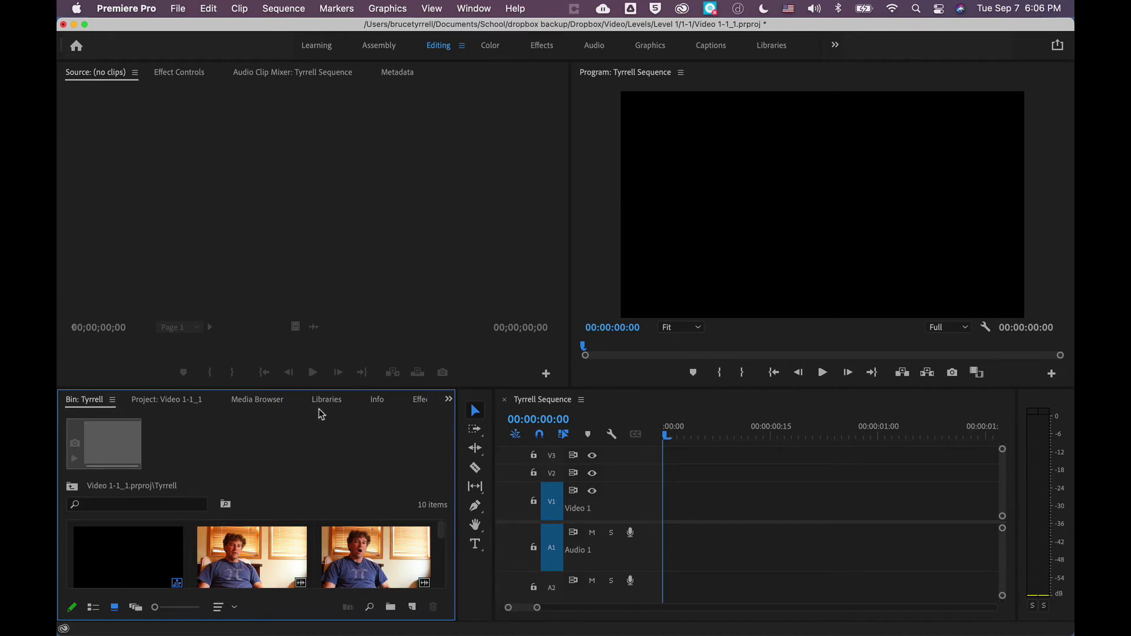
Close the Media Browser, Libraries, Info and Markers panels in the project panel group
click(256, 401)
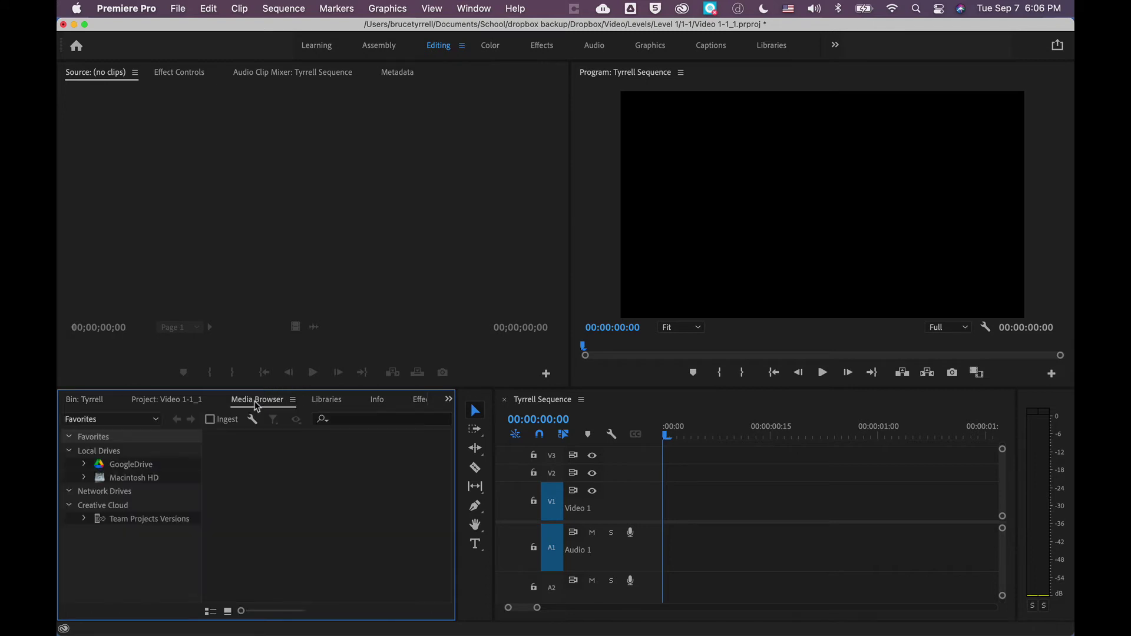
click(293, 401)
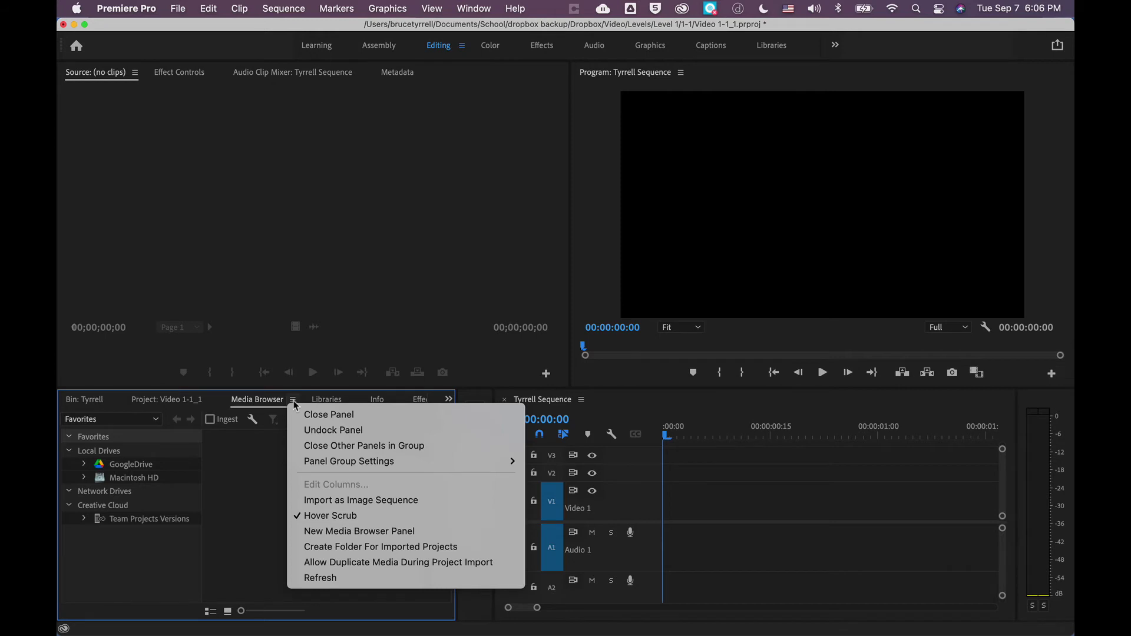
click(306, 416)
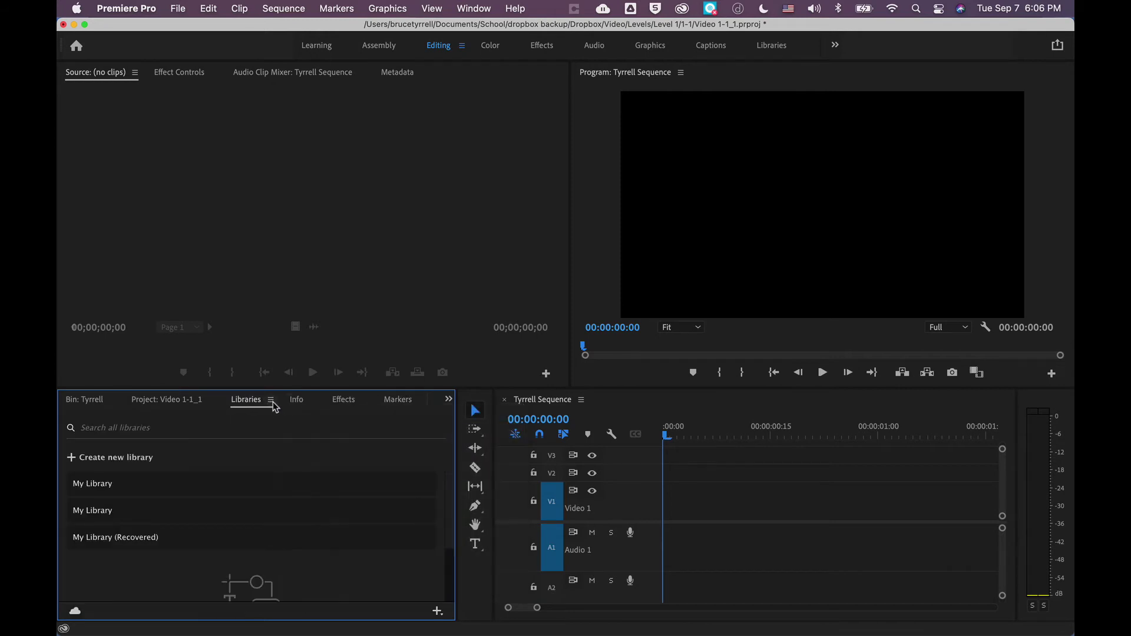
click(273, 403)
click(278, 413)
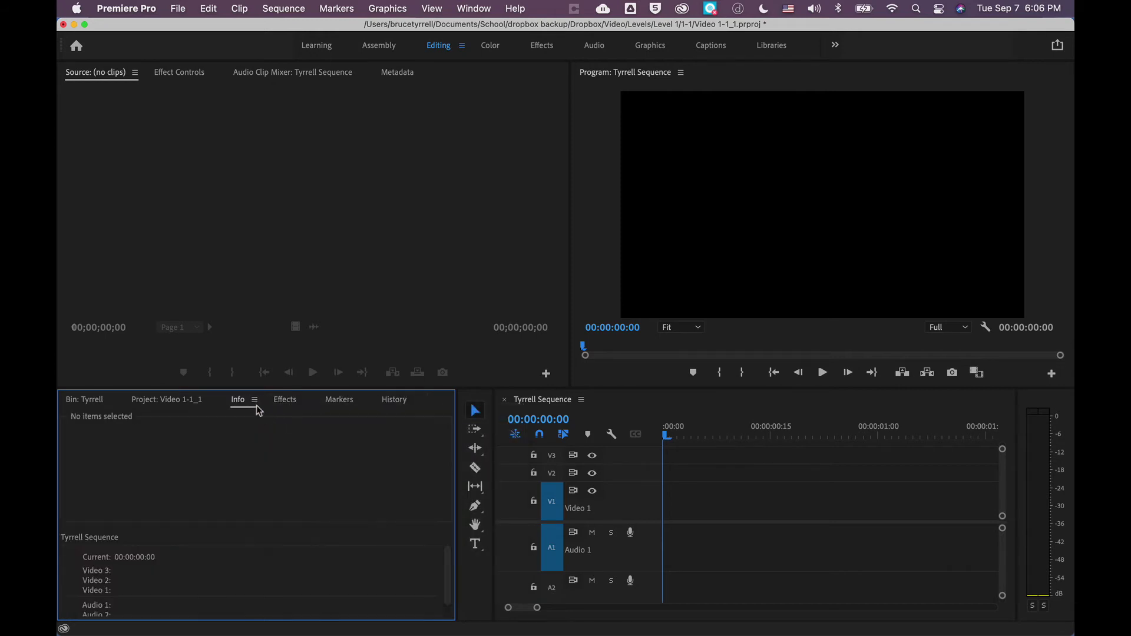
click(255, 401)
click(264, 415)
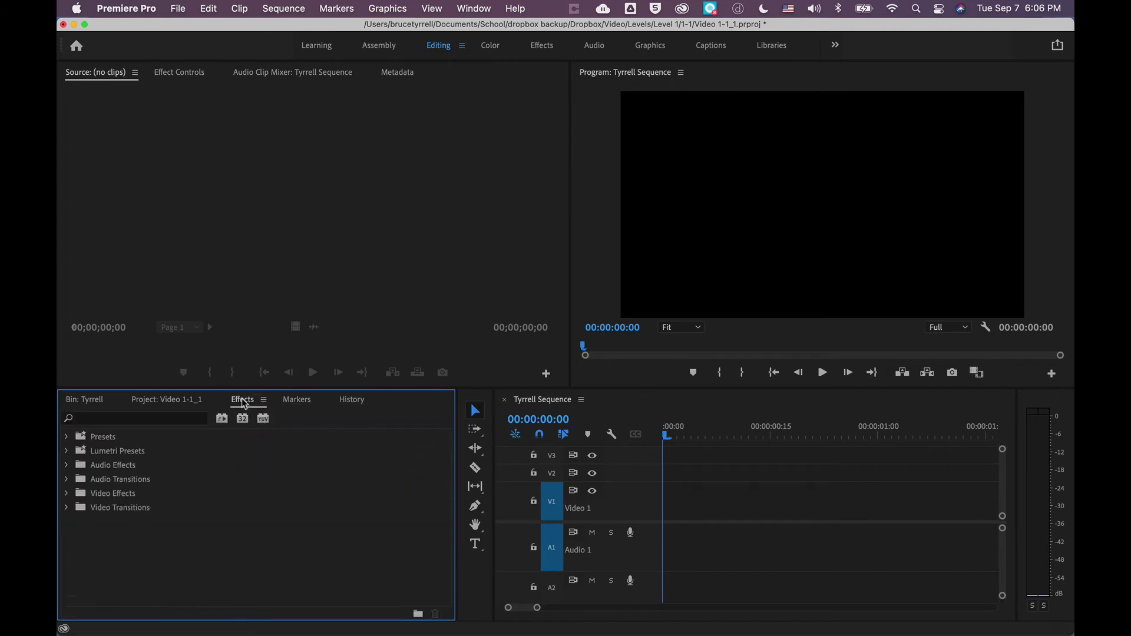
click(293, 402)
click(320, 401)
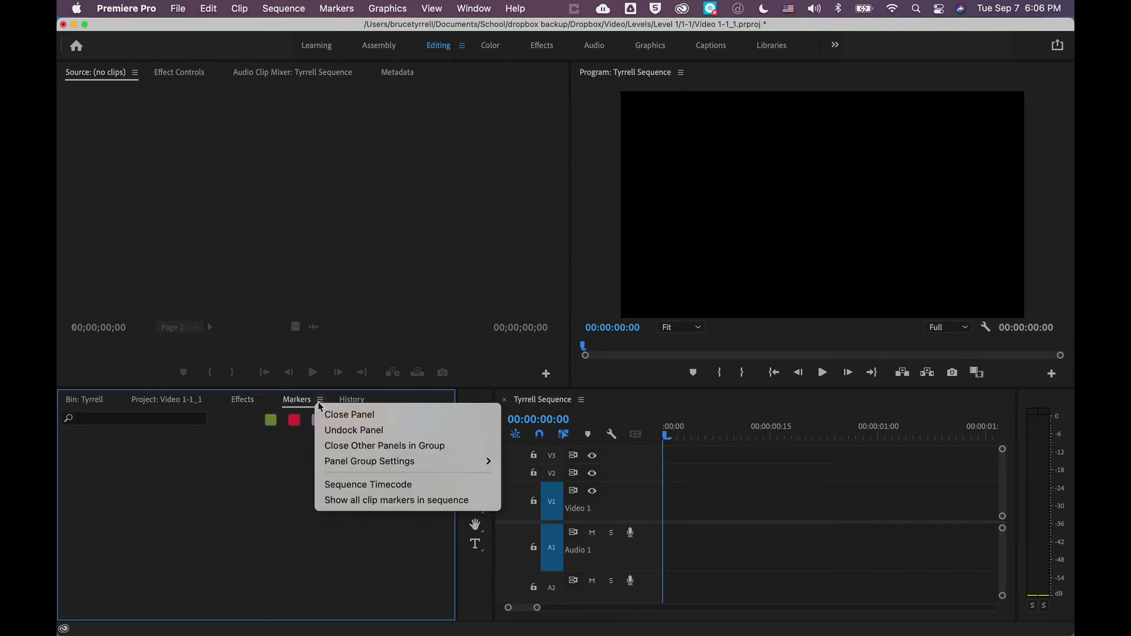
click(324, 415)
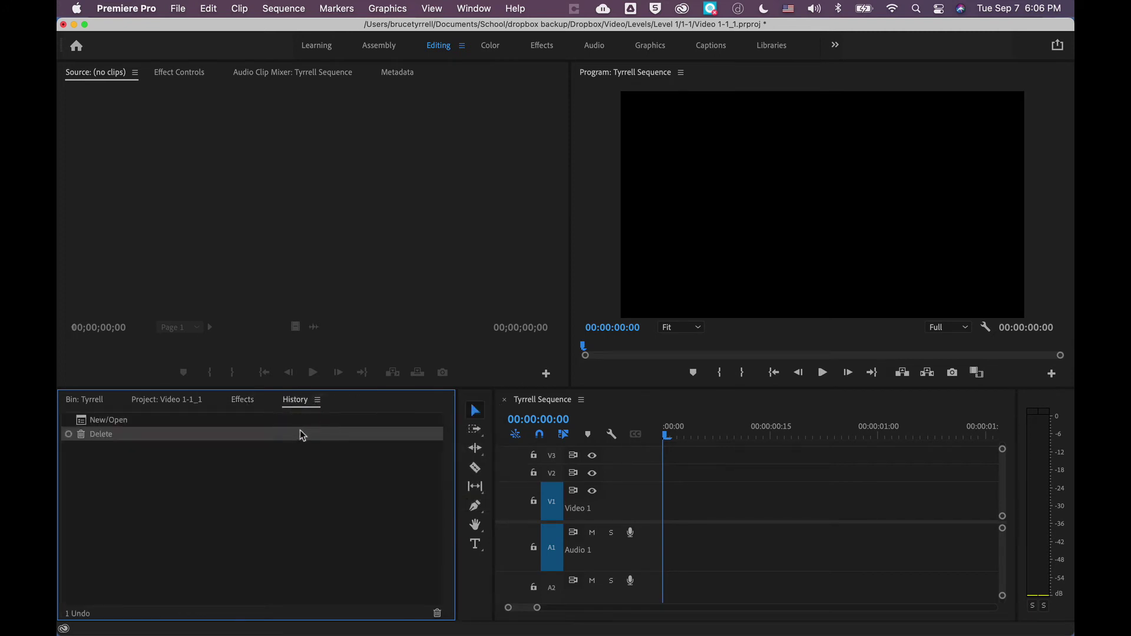
Show the Video 1-1_1 project's bin list and maximize its panel to view all the bins
click(161, 403)
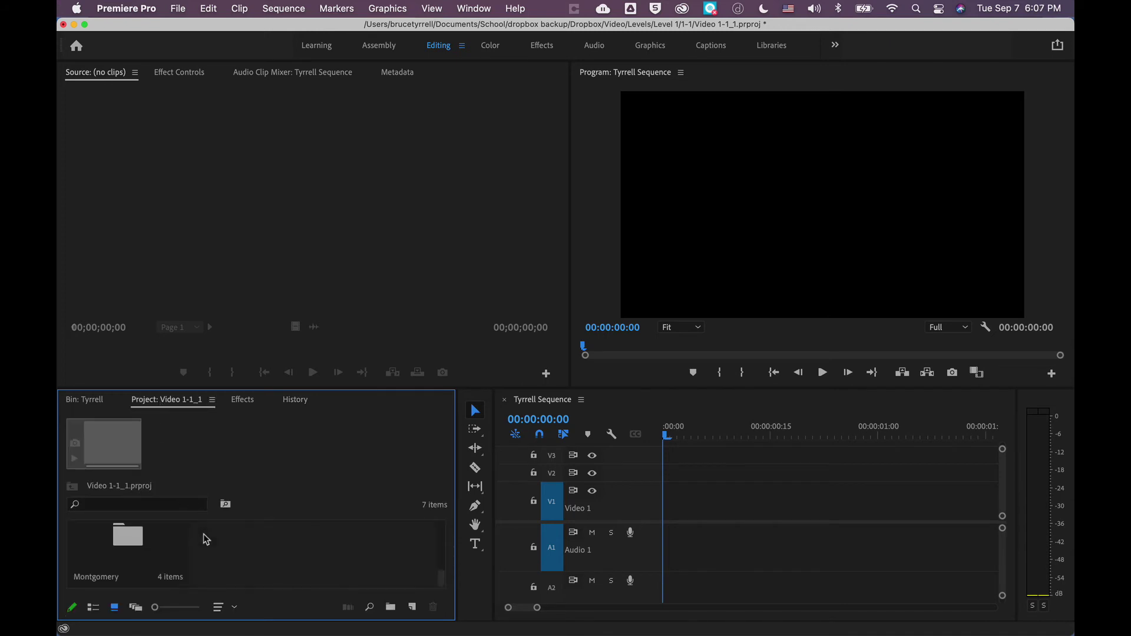
click(135, 562)
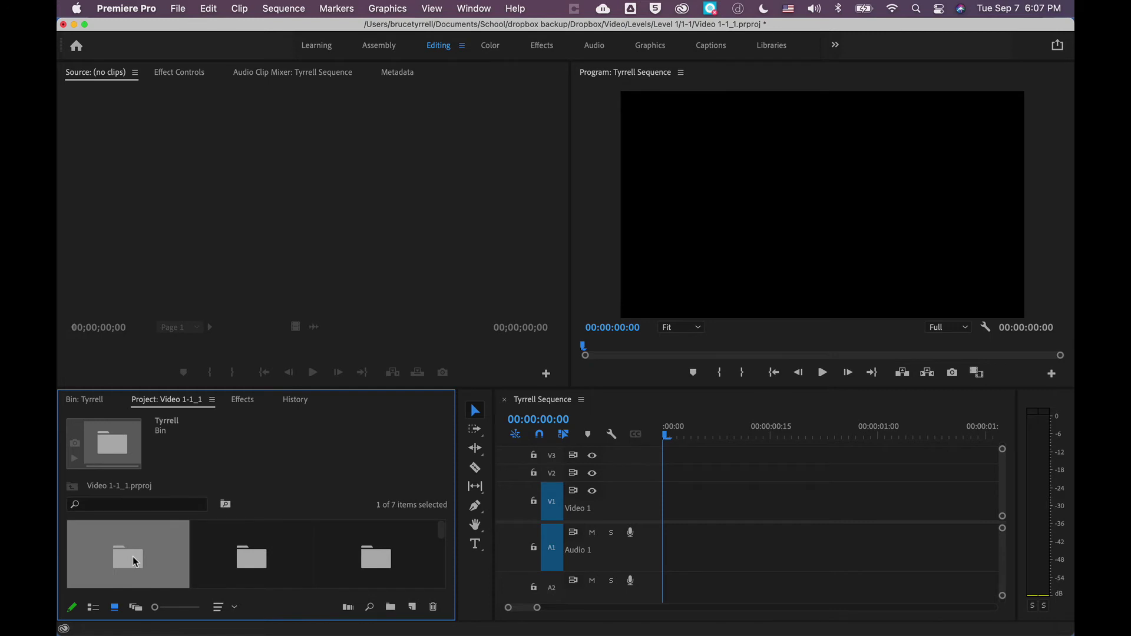
key(grave)
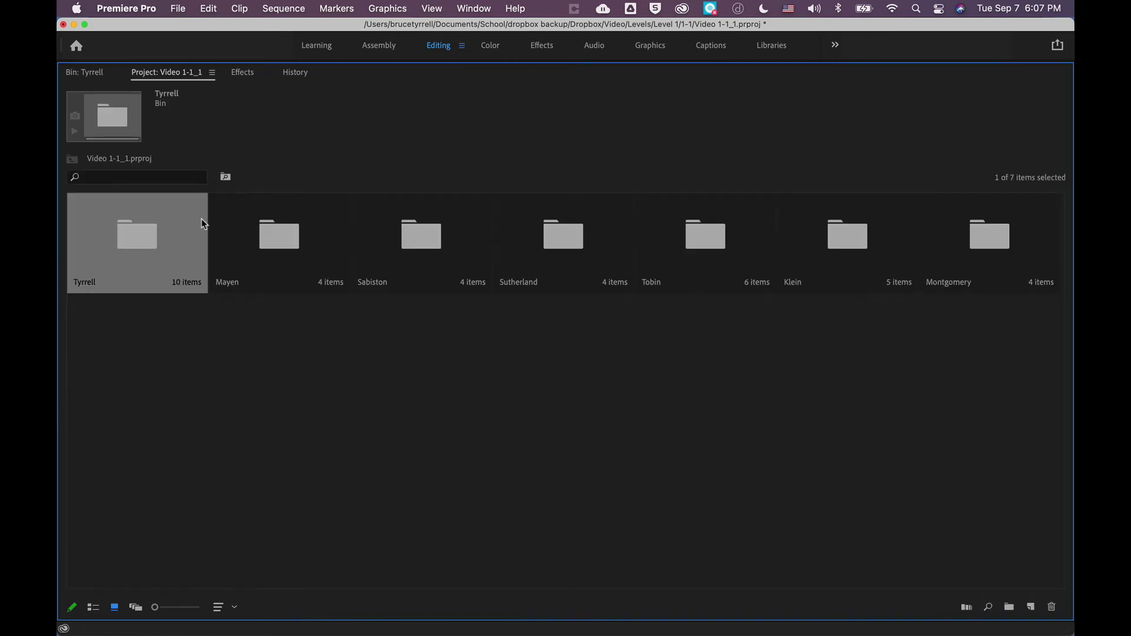
View the open bin's clips and the Another One Bites The Dust.mp3 details in the maximized panel, and restore the layout
click(83, 73)
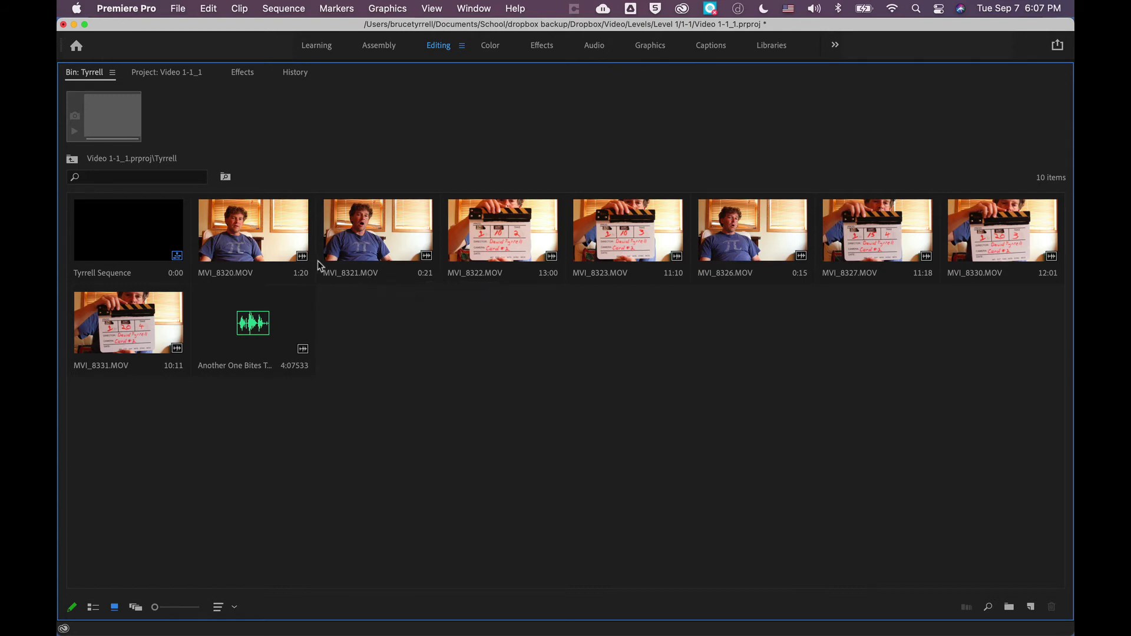
click(247, 334)
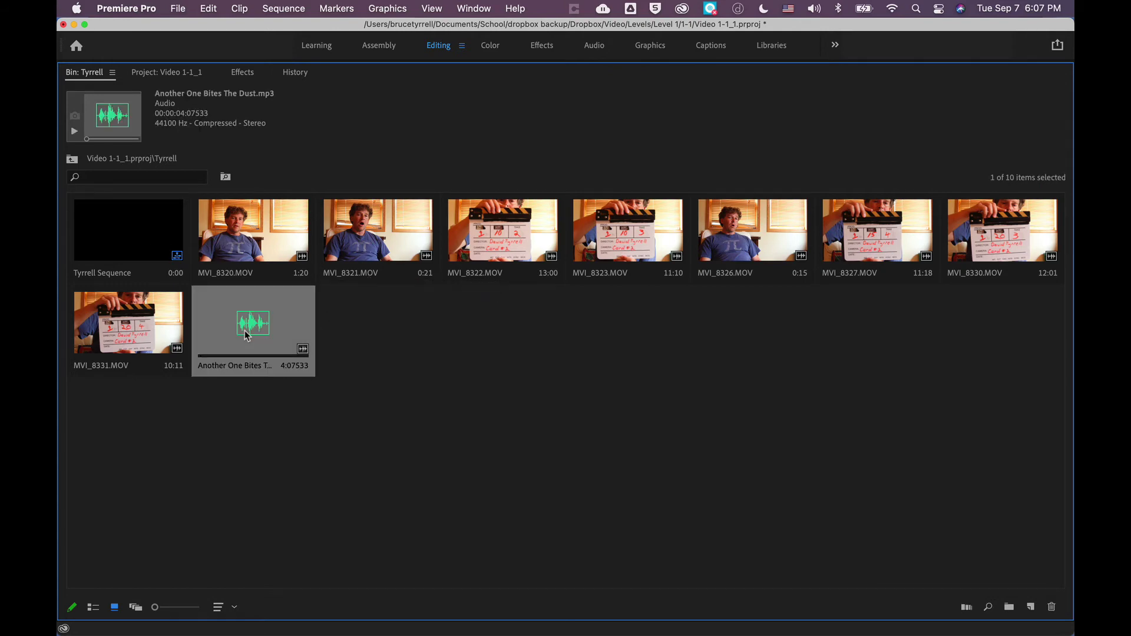
click(367, 356)
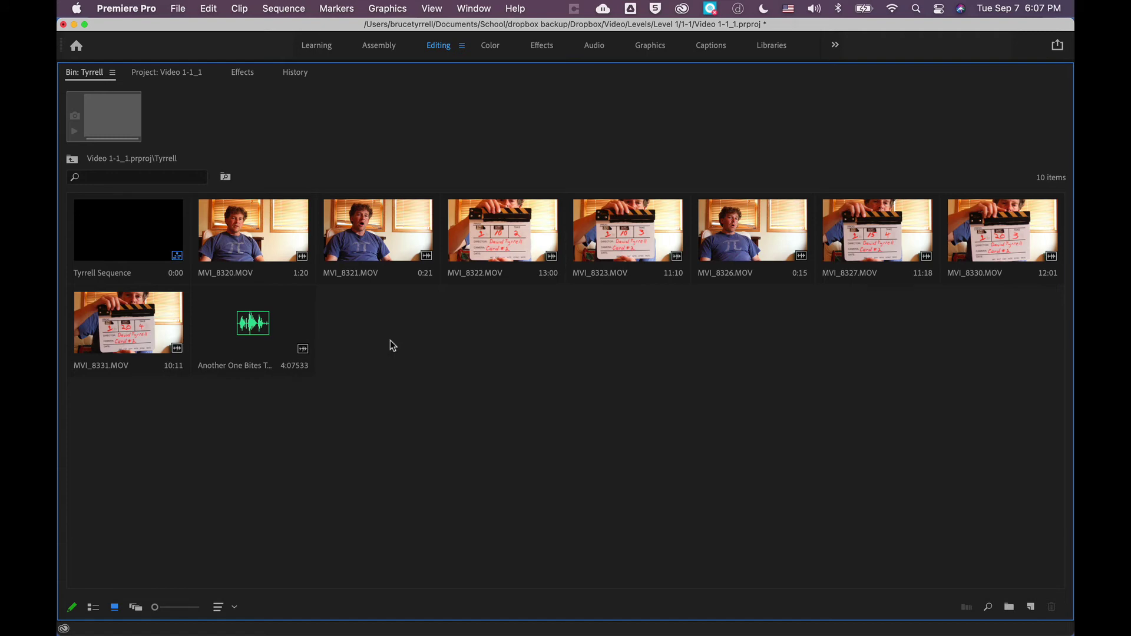
key(grave)
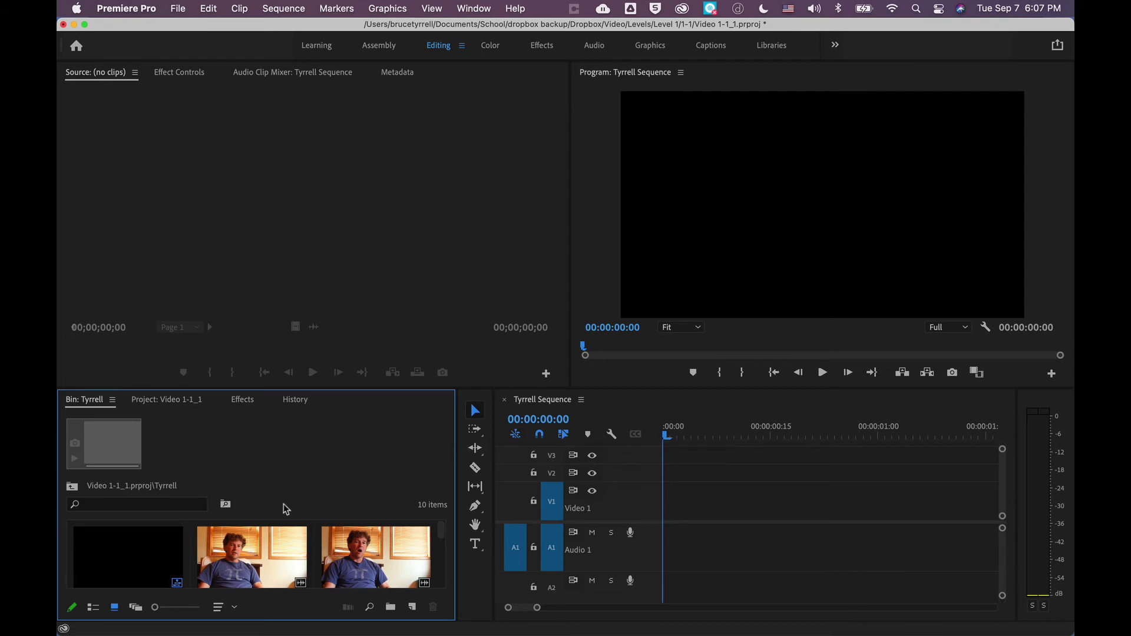
Load MVI_8320.MOV into the Source Monitor and scrub back to the slate at 00:00:00:18
click(255, 564)
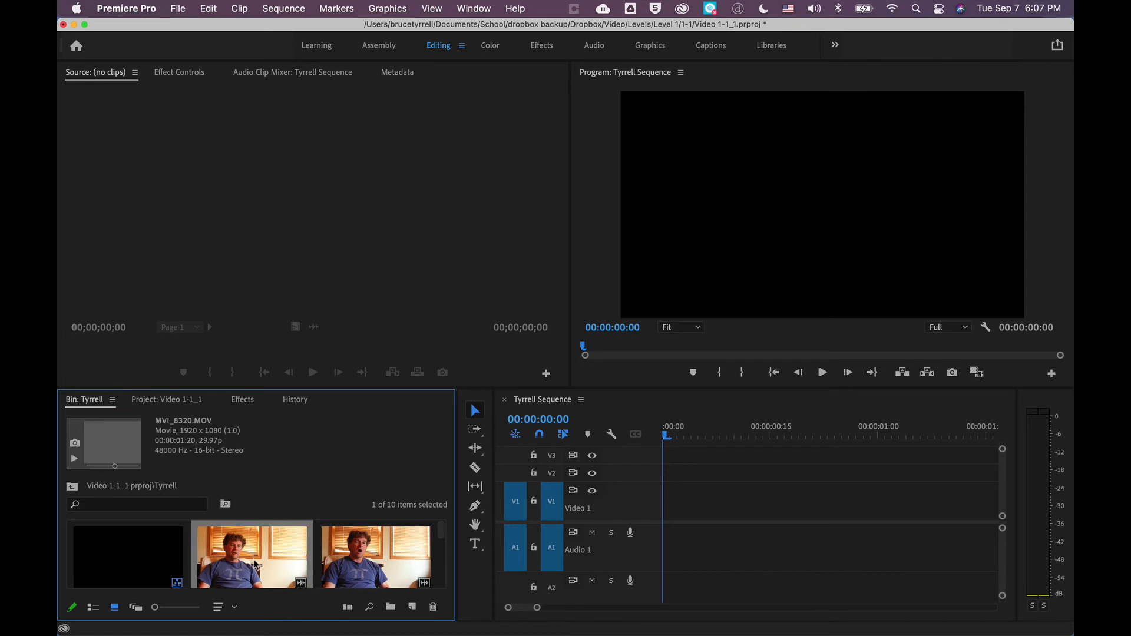
double_click(255, 564)
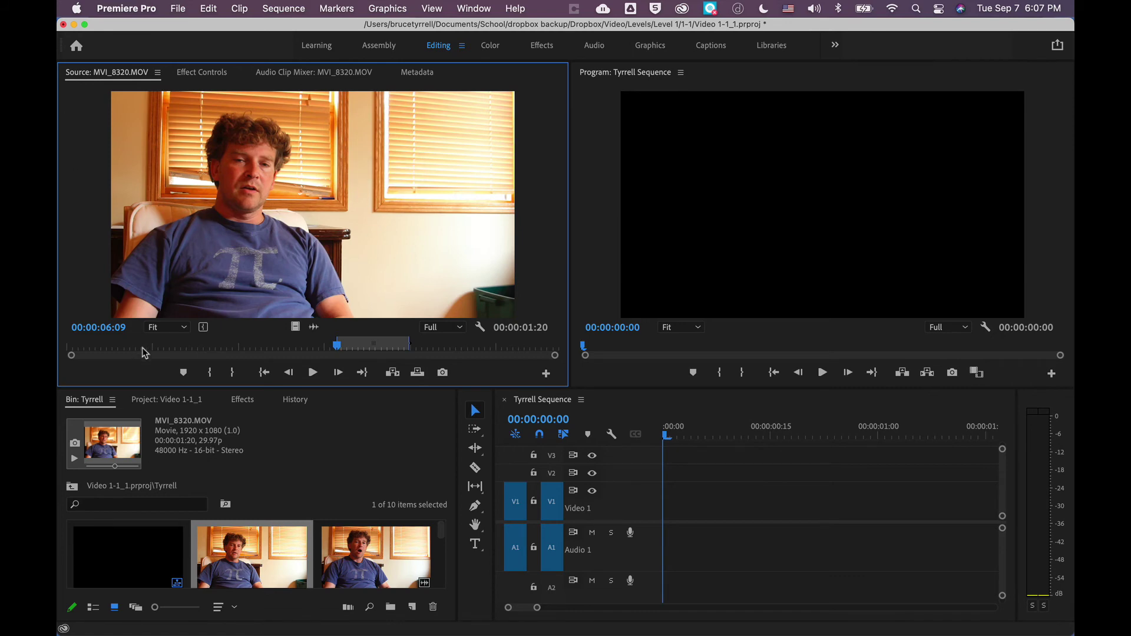
drag(143, 356, 93, 349)
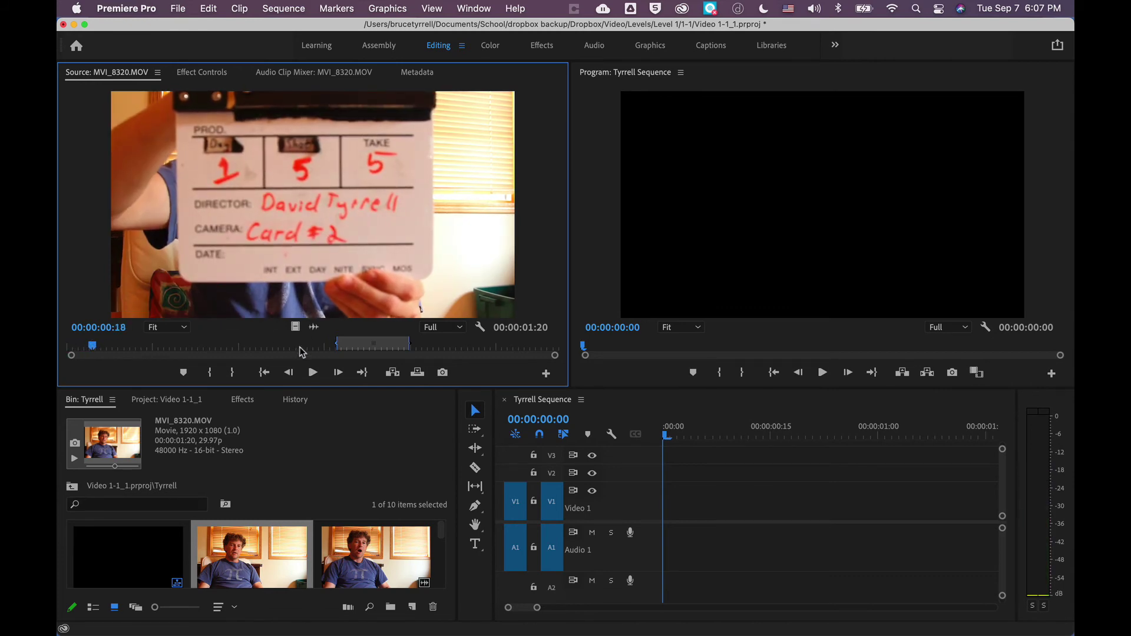
Clear the In and Out points of MVI_8320.MOV and move its source playhead to 00:00:00:00
right_click(301, 350)
click(330, 411)
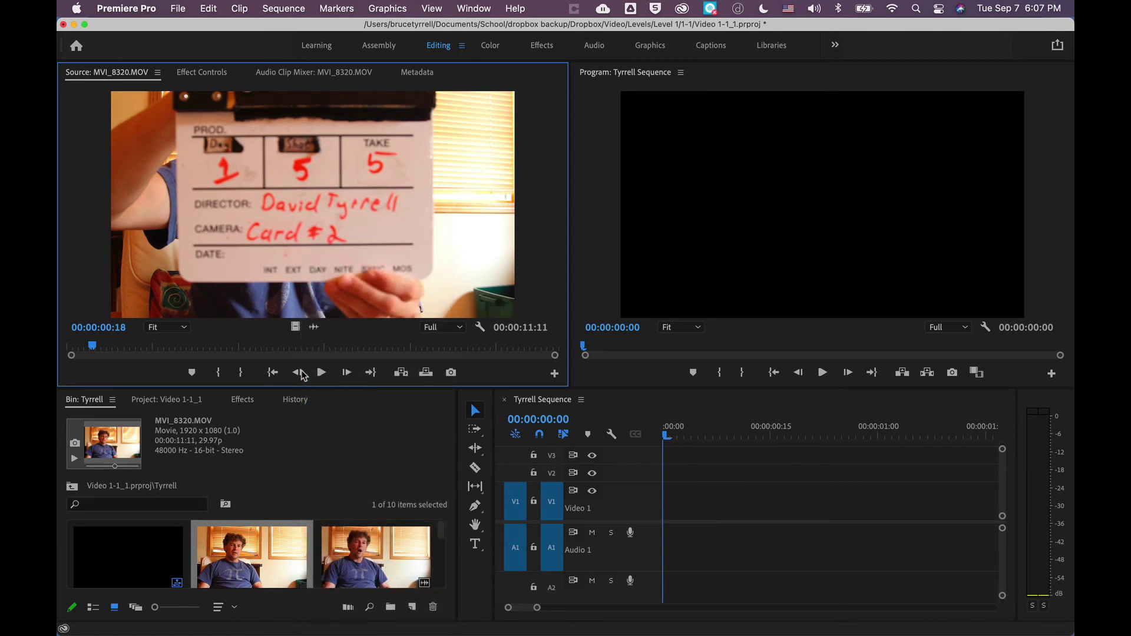
drag(166, 344, 68, 348)
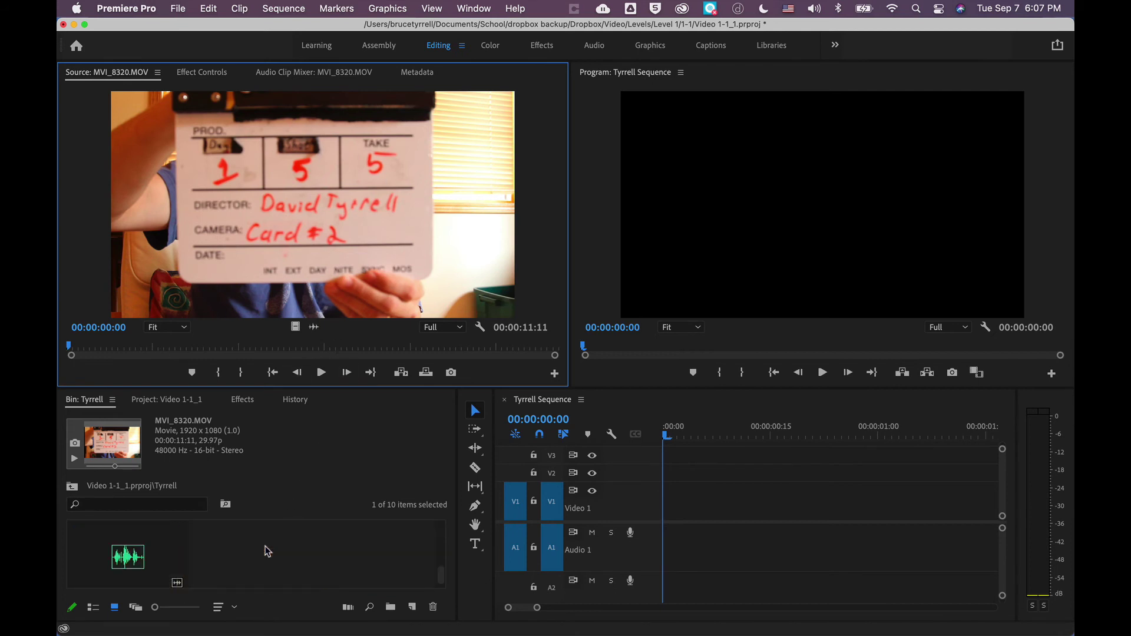
Select every item in the bin, reduce the selection to MVI_8320.MOV, and look through the clip thumbnails
click(266, 552)
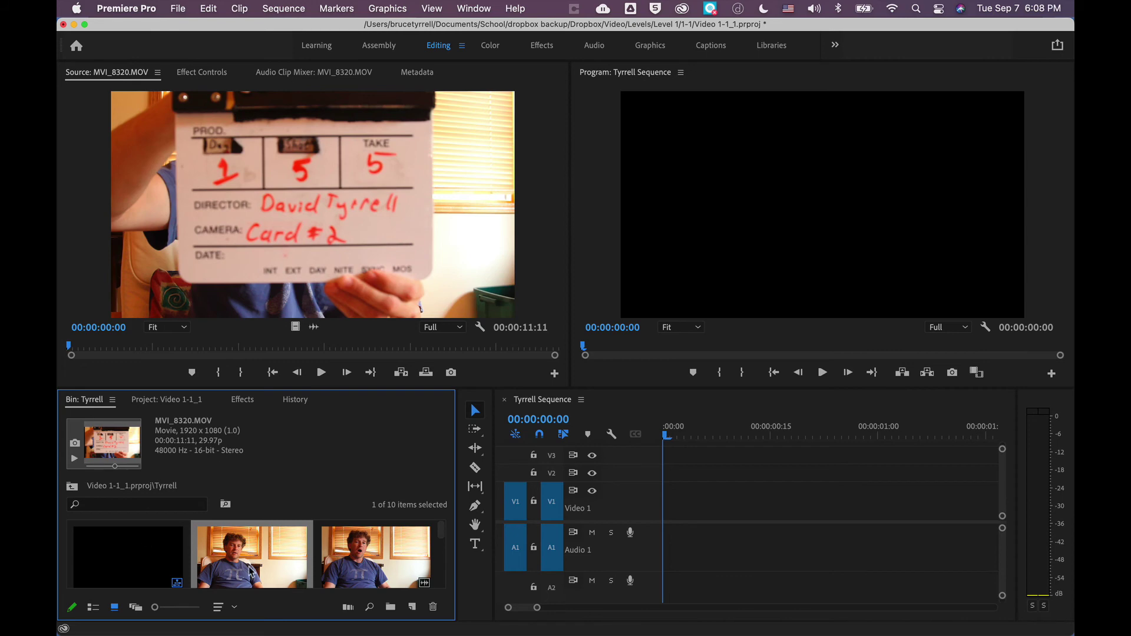
key(super+a)
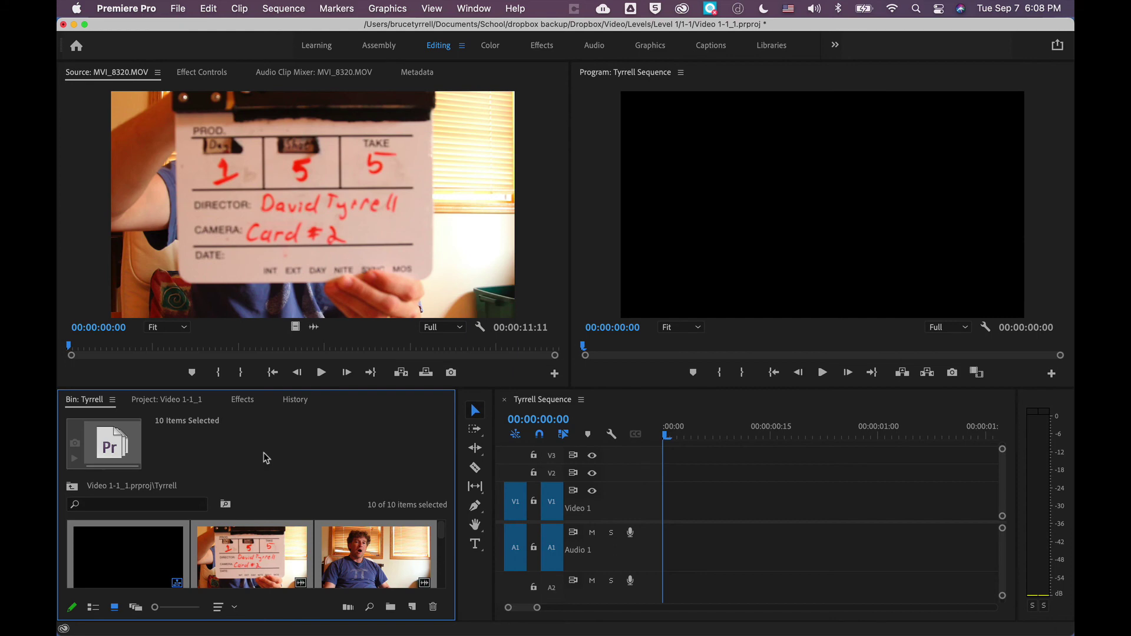
click(262, 553)
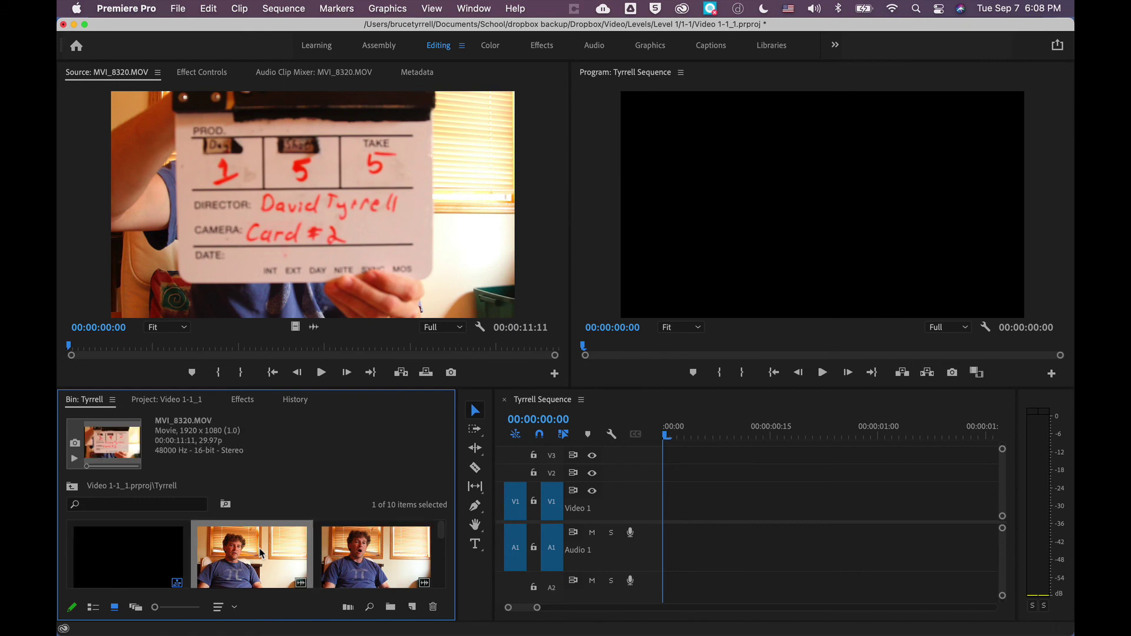
scroll(262, 554, down, 2)
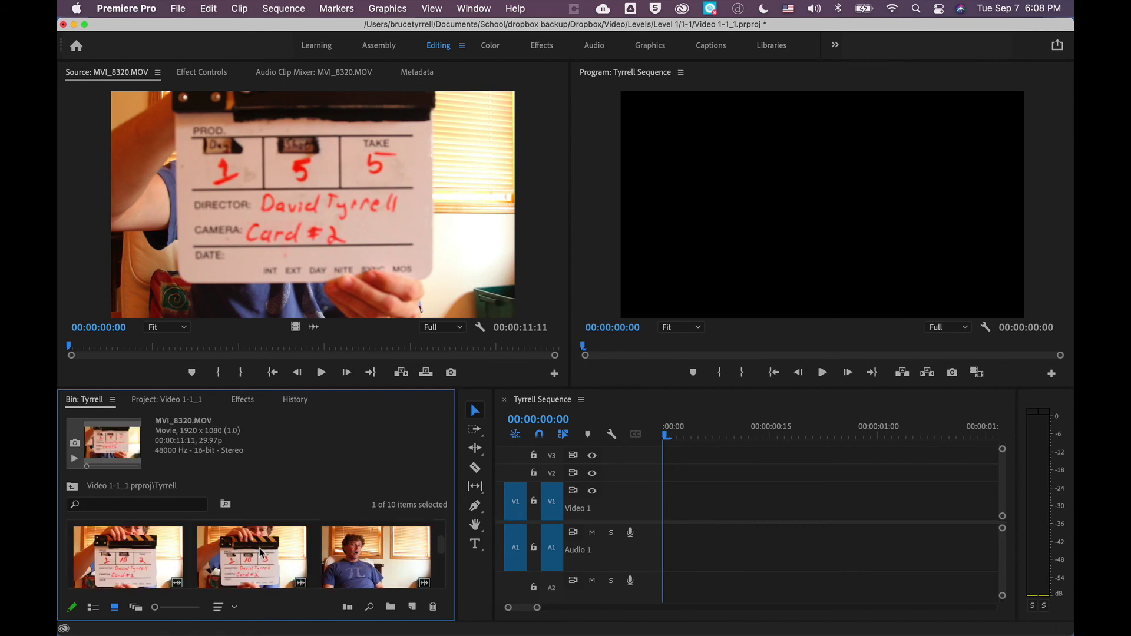
scroll(260, 548, up, 2)
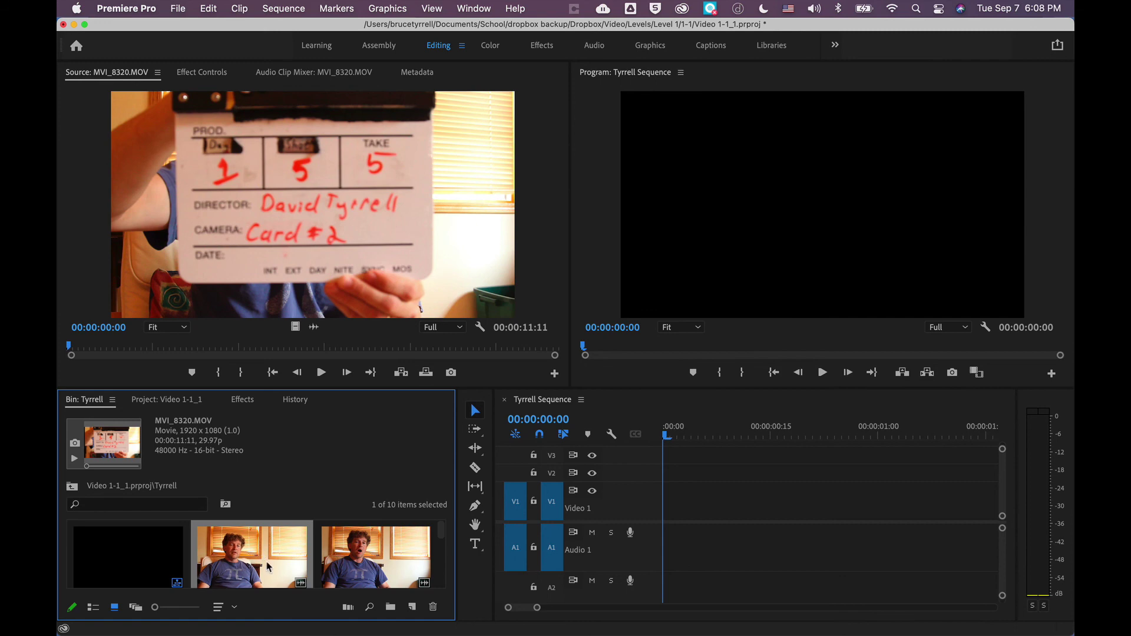
Review the bin's clips in the maximized panel, restore the layout, and select MVI_8320.MOV
key(grave)
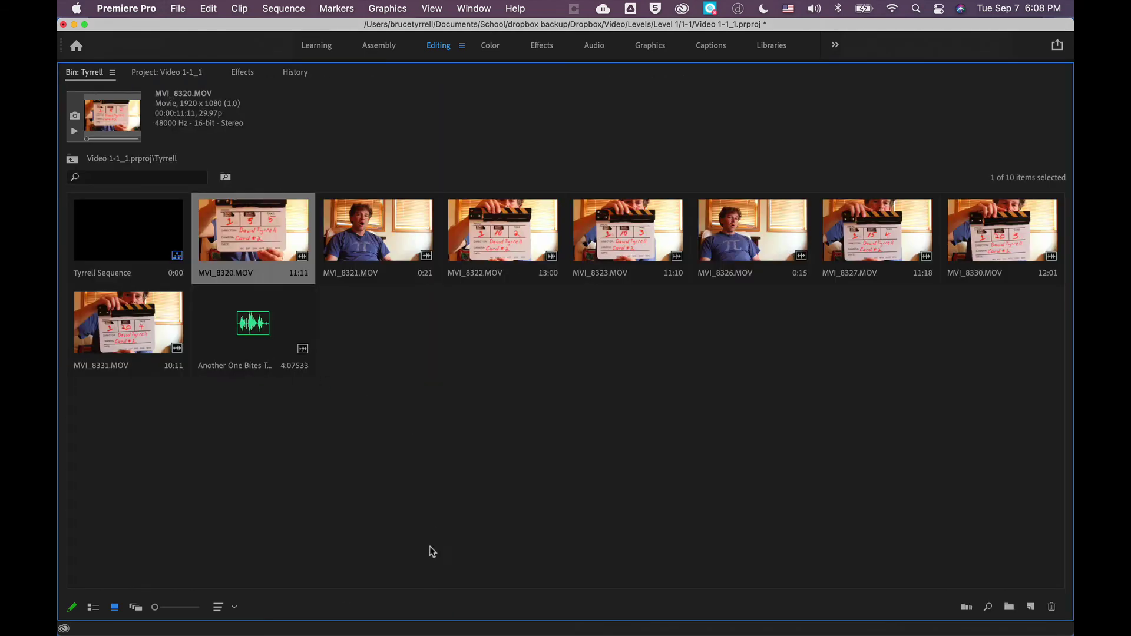
click(472, 519)
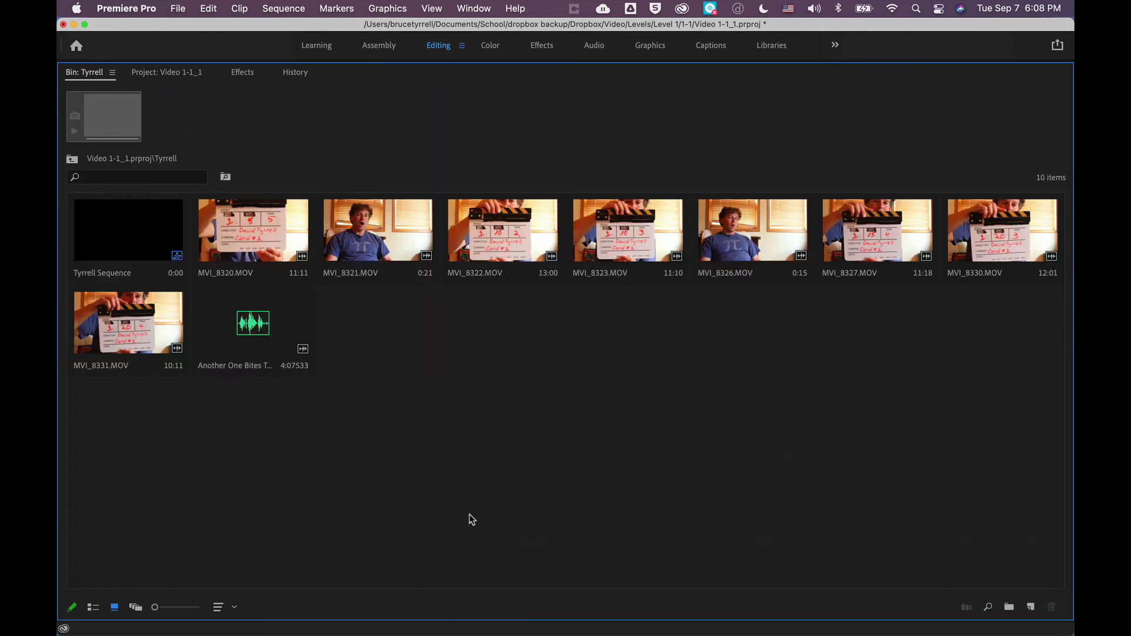
key(grave)
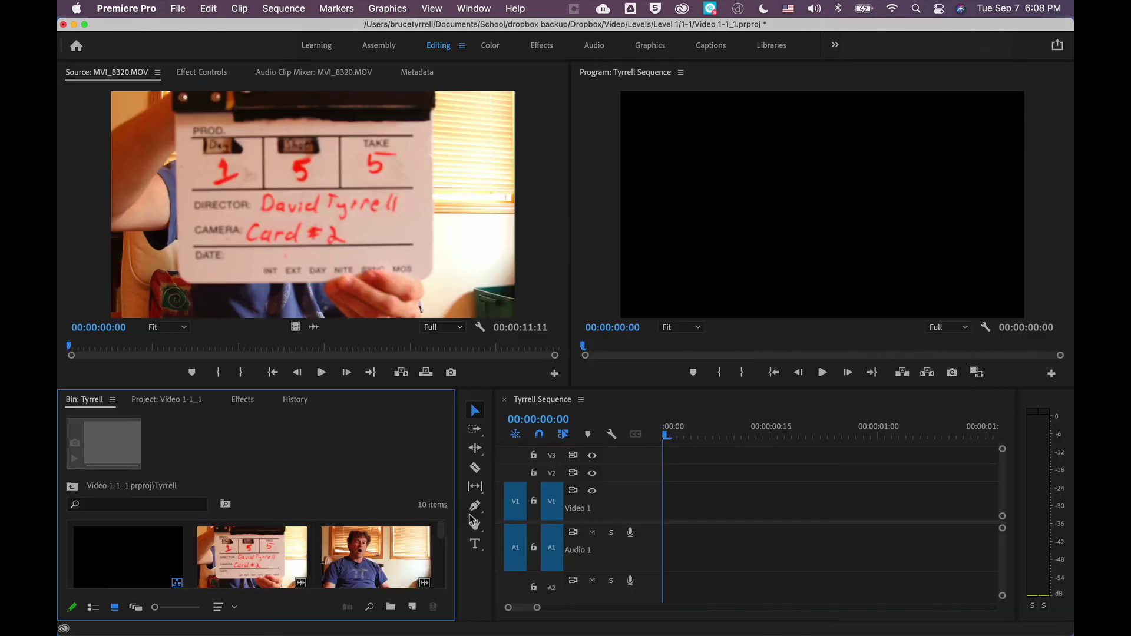
click(271, 573)
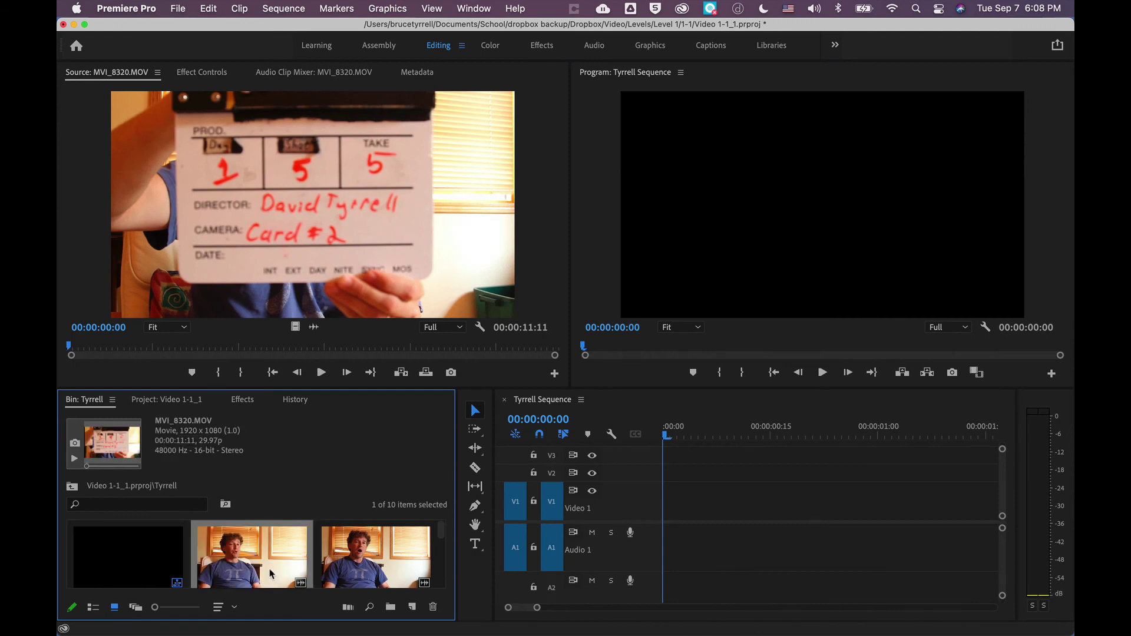